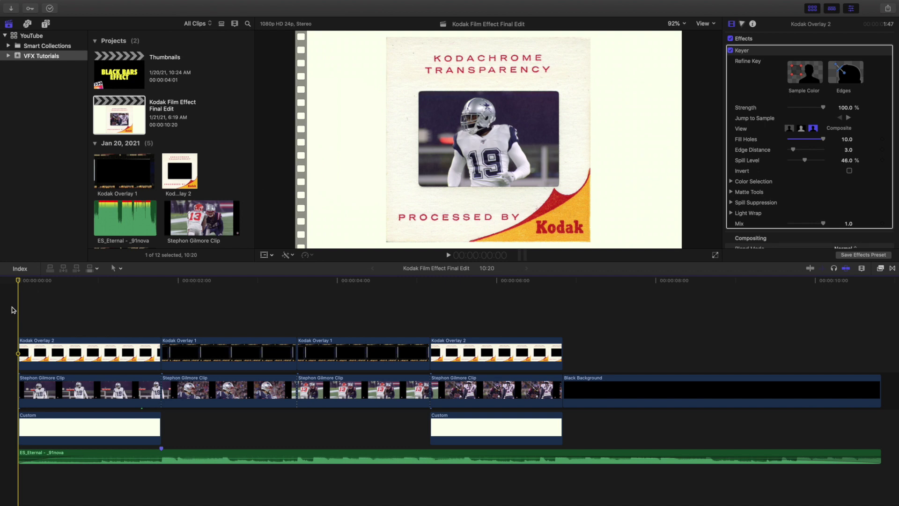
# Play the finished Kodak edit and inspect its Kodak Overlay 1 and 2 clips.
pyautogui.press('space')
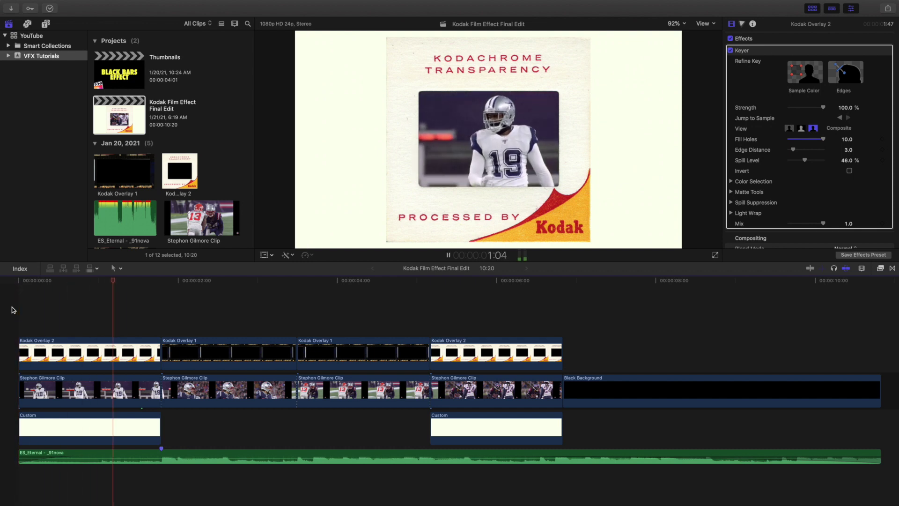
pyautogui.press('space')
pyautogui.press('Home')
pyautogui.press('space')
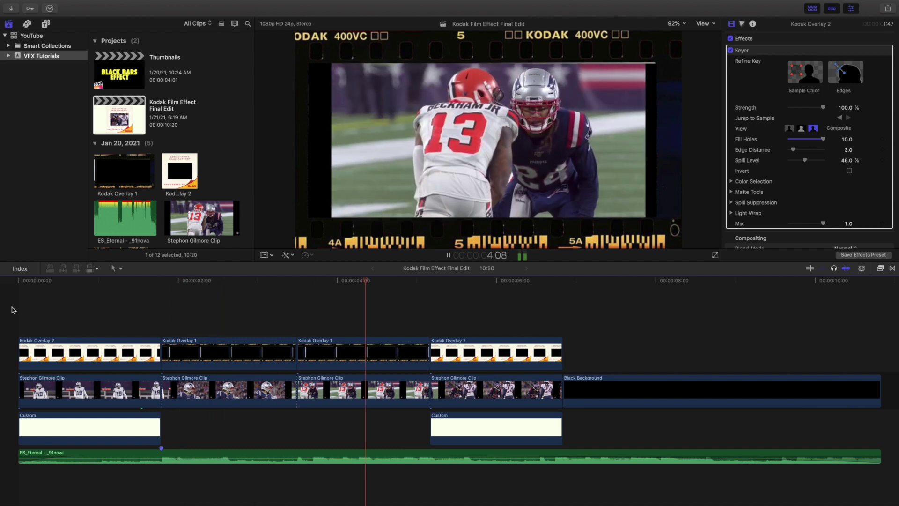
pyautogui.click(13, 310)
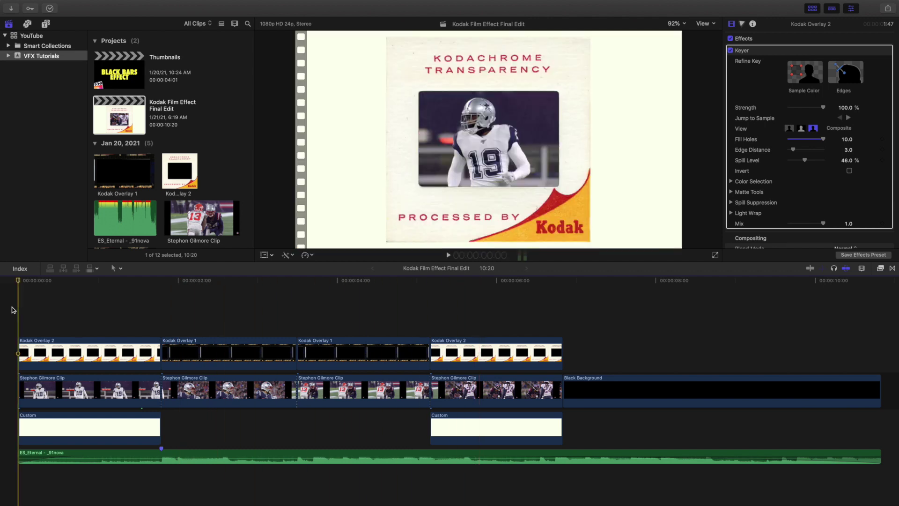
pyautogui.click(115, 346)
pyautogui.click(245, 325)
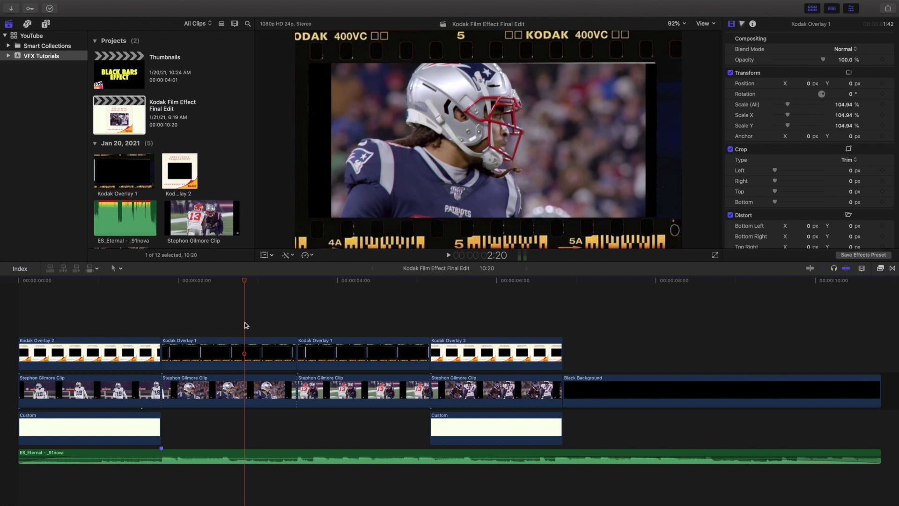
pyautogui.click(16, 331)
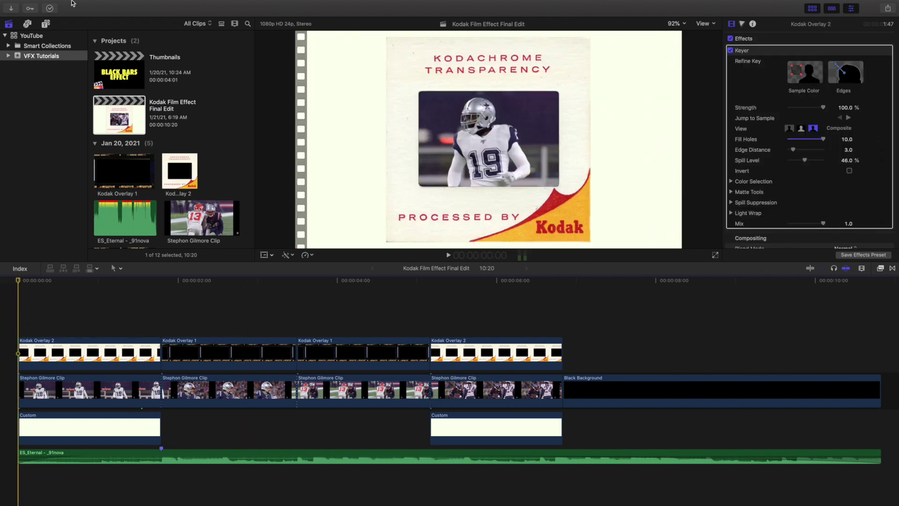
# Create a new project named 'Kodak Frames'.
pyautogui.click(75, 5)
pyautogui.moveTo(103, 16)
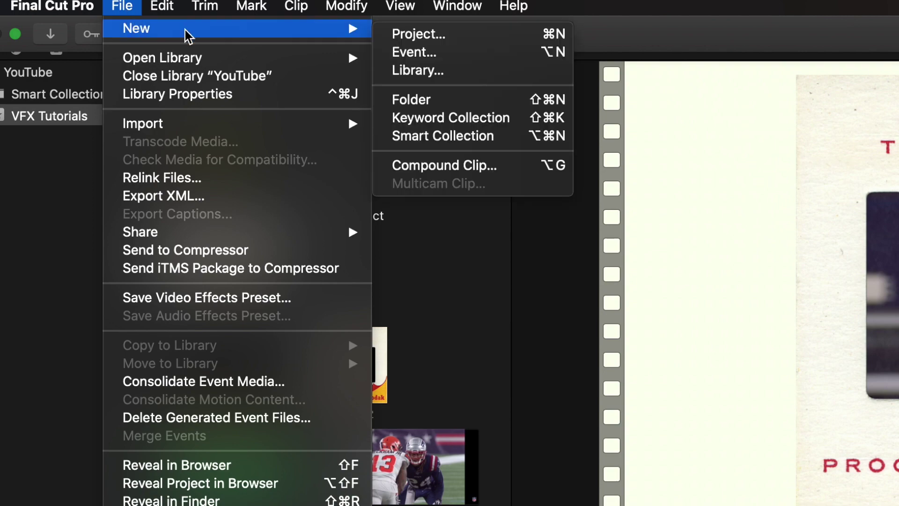
pyautogui.click(426, 40)
pyautogui.write('Kodak Fram')
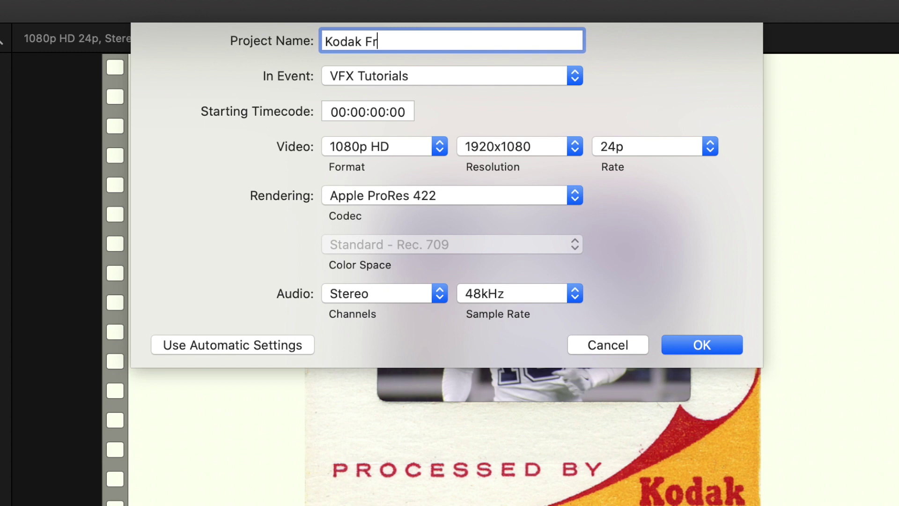
pyautogui.press('BackSpace')
pyautogui.write('ames')
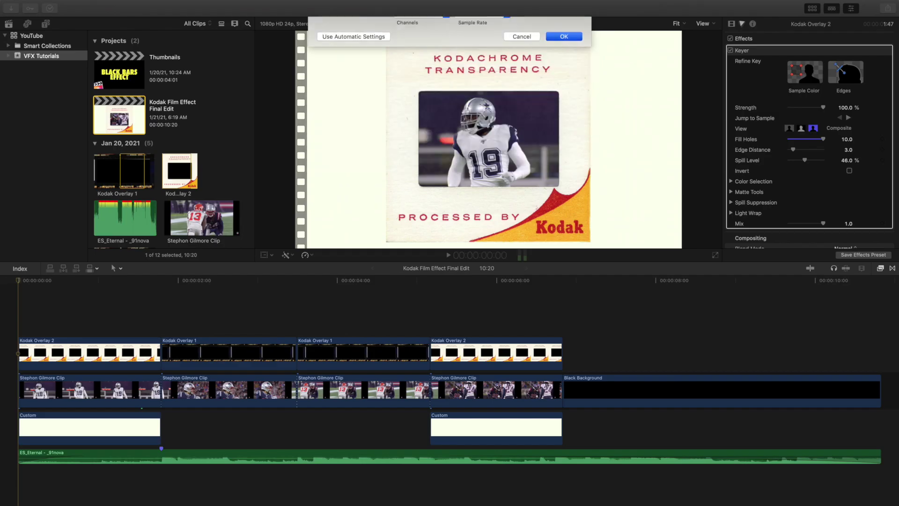
pyautogui.press('Return')
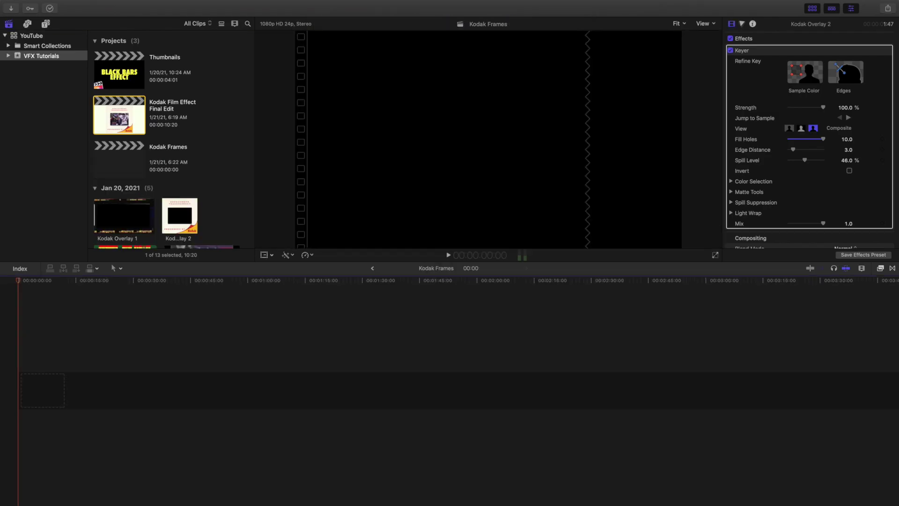
# Copy the four Stephon Gilmore clips from Kodak Film Effect Final Edit into Kodak Frames.
pyautogui.doubleClick(120, 121)
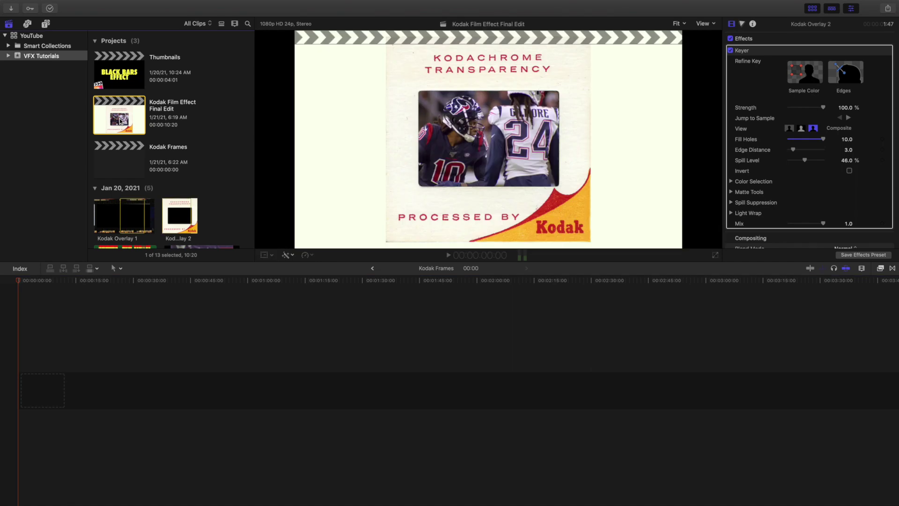
pyautogui.click(146, 379)
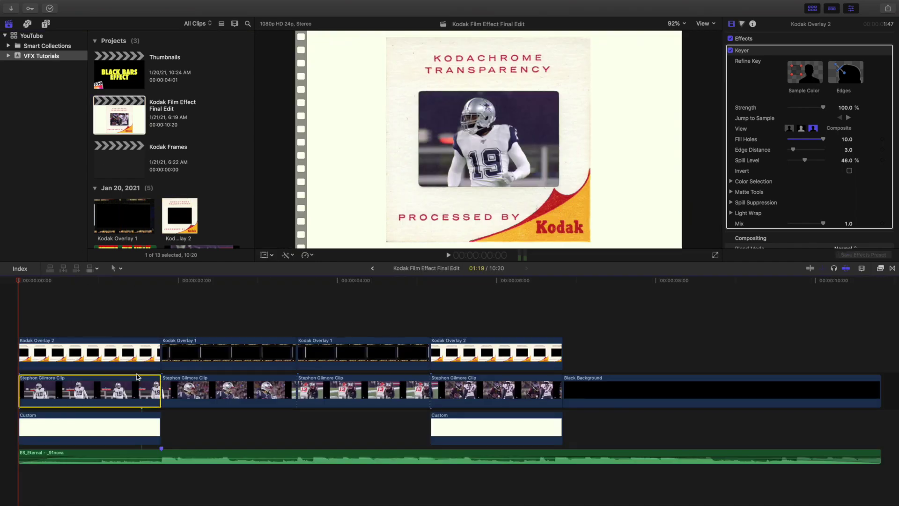
pyautogui.keyDown('super'); pyautogui.click(205, 398); pyautogui.keyUp('super')
pyautogui.keyDown('super'); pyautogui.click(340, 392); pyautogui.keyUp('super')
pyautogui.keyDown('super'); pyautogui.click(459, 392); pyautogui.keyUp('super')
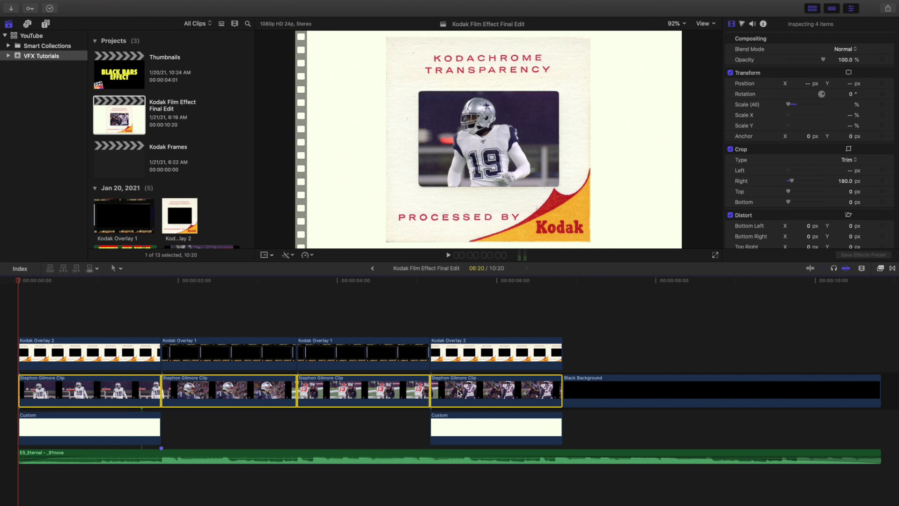
pyautogui.doubleClick(114, 157)
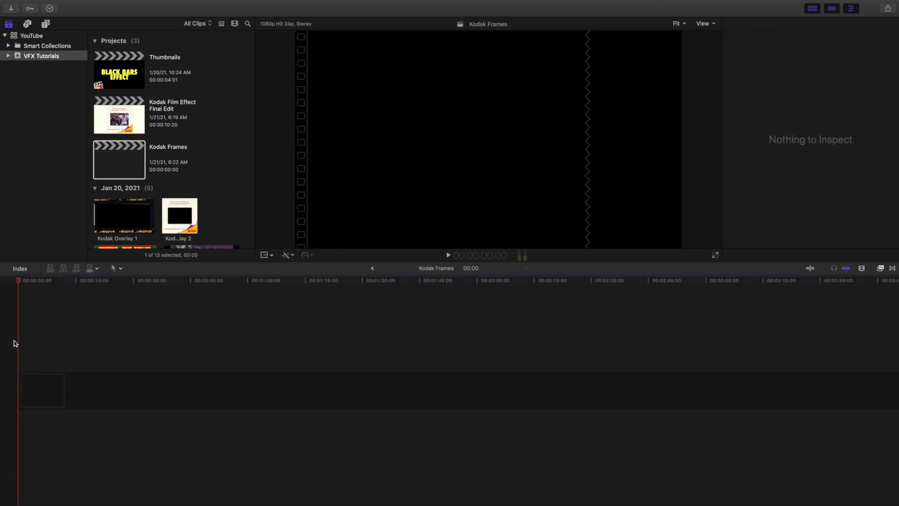
pyautogui.press('super+v')
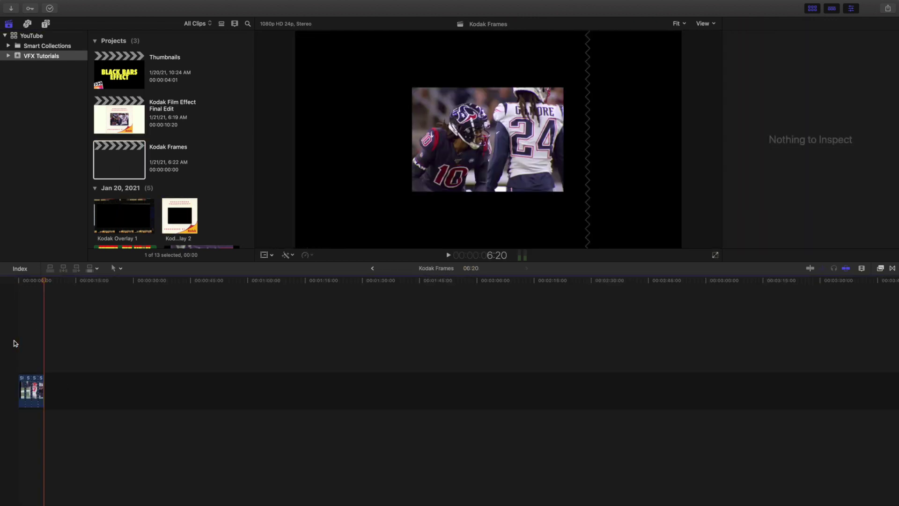
# Fit the four pasted football clips in the timeline and play them from the start.
pyautogui.press('Home')
pyautogui.hotkey('shift', 'z')
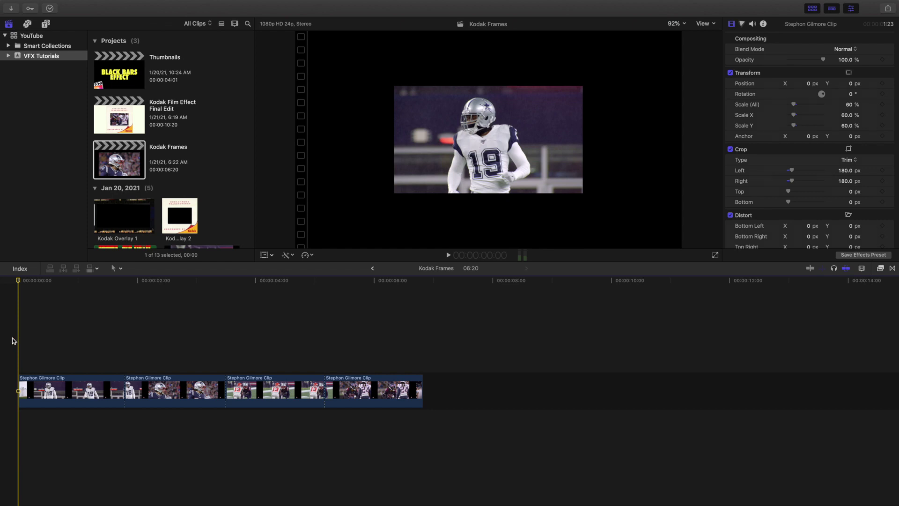
pyautogui.press('space')
pyautogui.press('Home')
pyautogui.press('space')
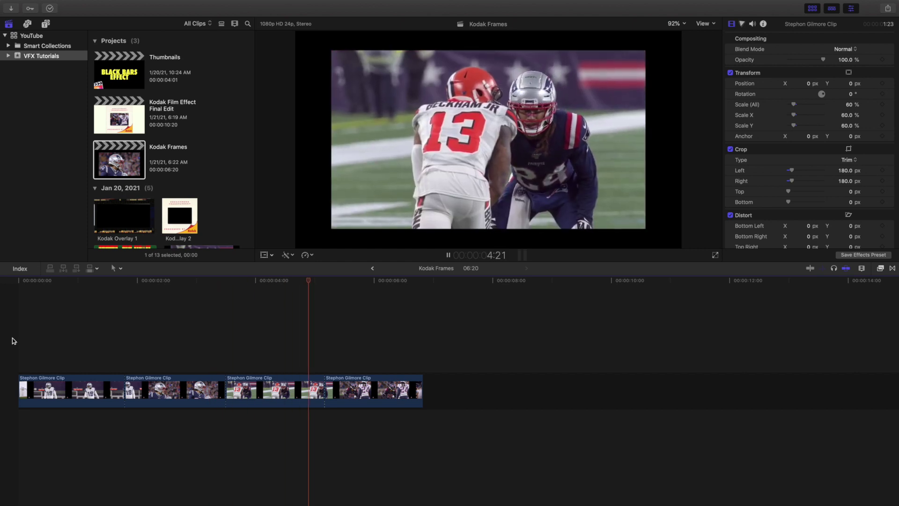
pyautogui.press('Home')
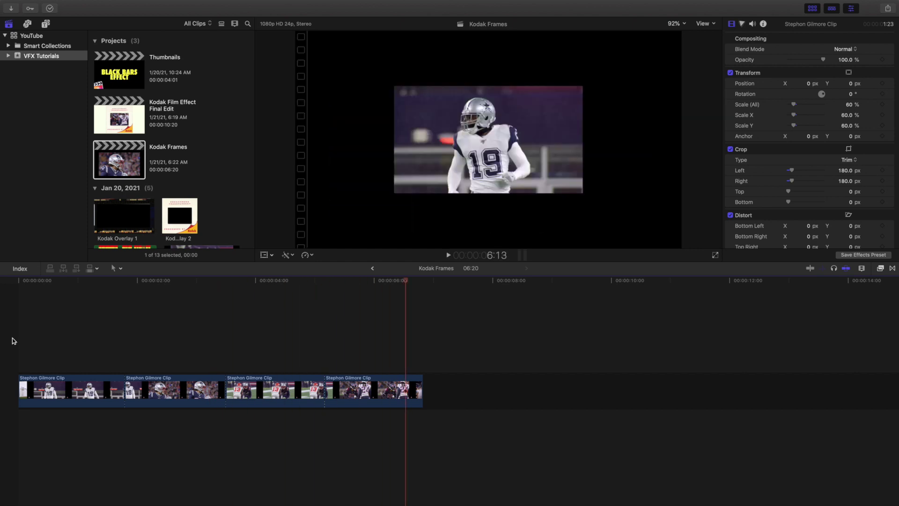
# Place Kodak Overlay 2 above the football clips and cut it off where the first clip ends.
pyautogui.click(182, 218)
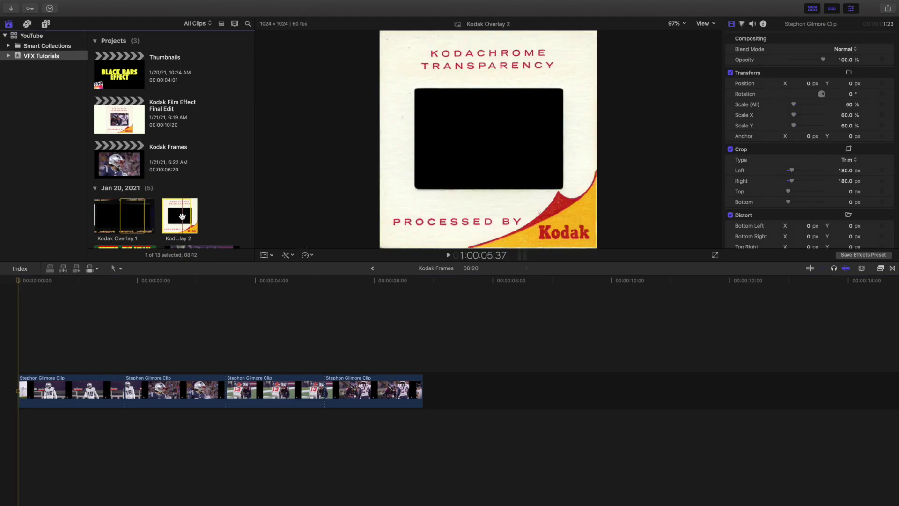
pyautogui.moveTo(337, 77); pyautogui.dragTo(3, 292)
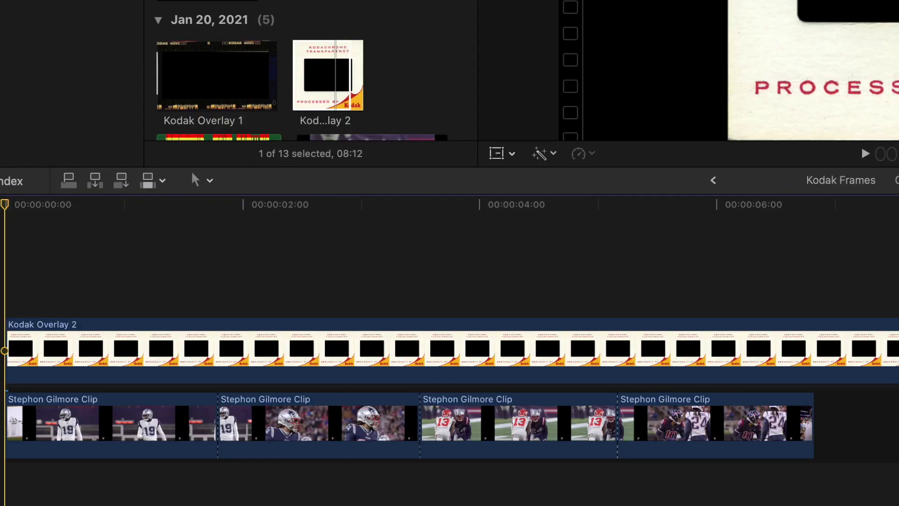
pyautogui.press('super+equal')
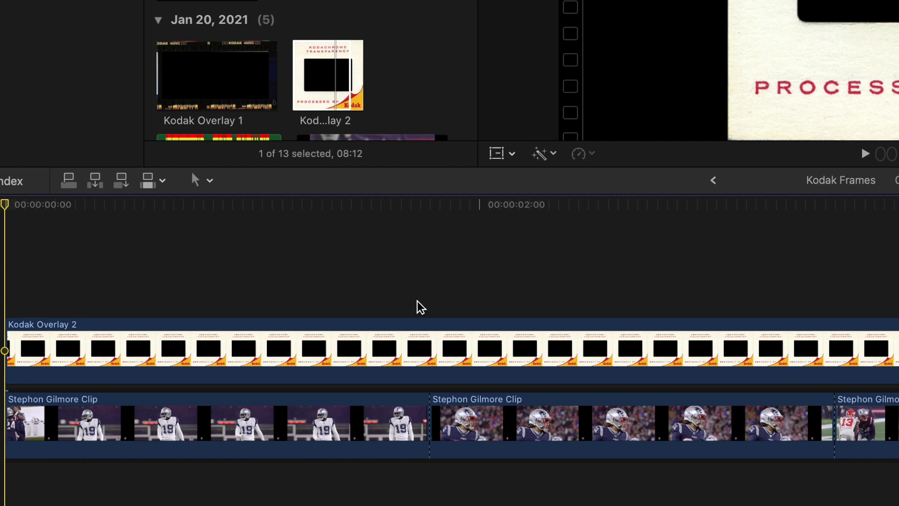
pyautogui.click(429, 349)
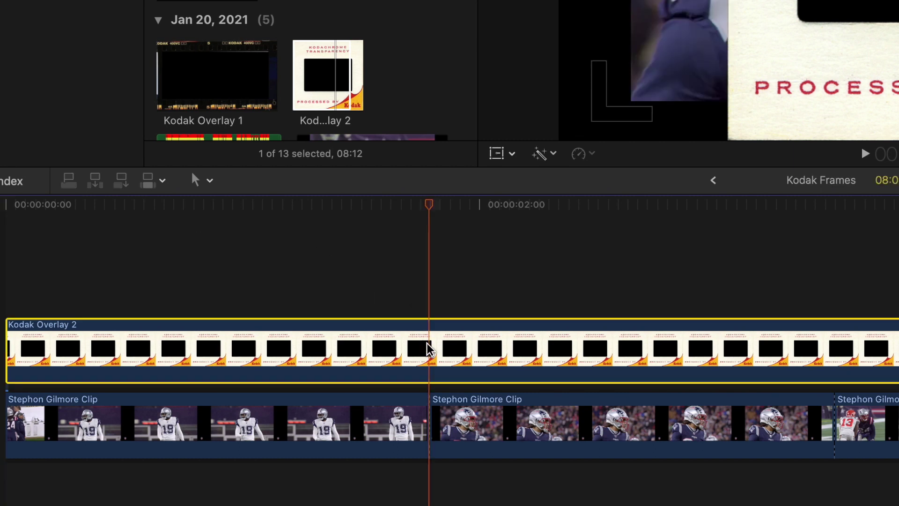
pyautogui.press('super+b')
pyautogui.click(467, 347)
pyautogui.press('Delete')
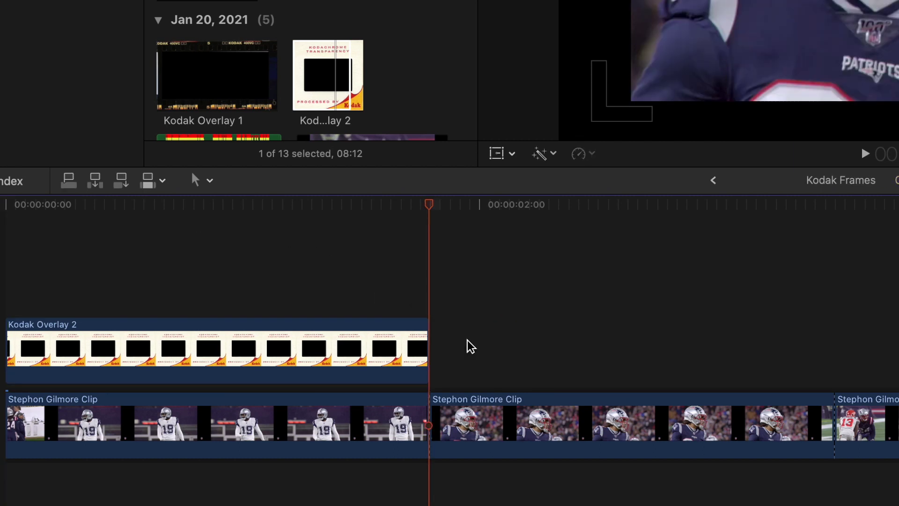
# Select the trimmed Kodak Overlay 2 clip and show the video effects list.
pyautogui.click(36, 285)
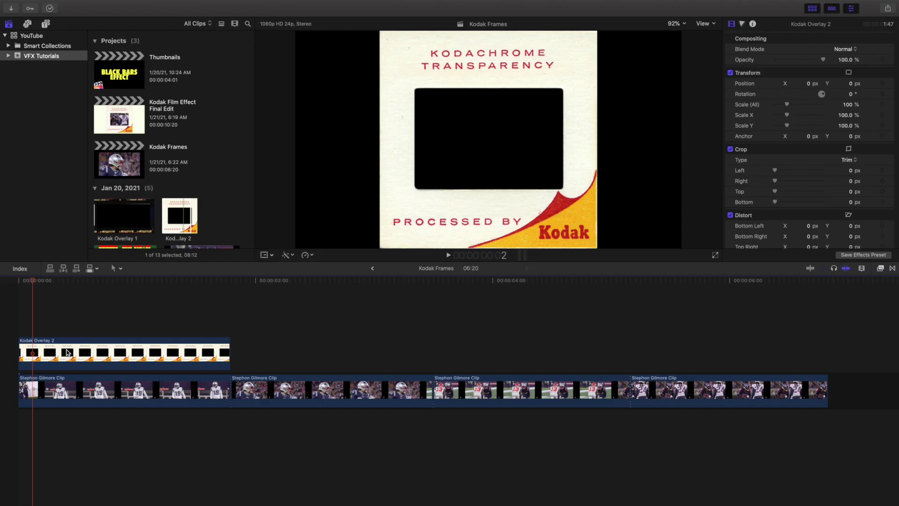
pyautogui.click(67, 353)
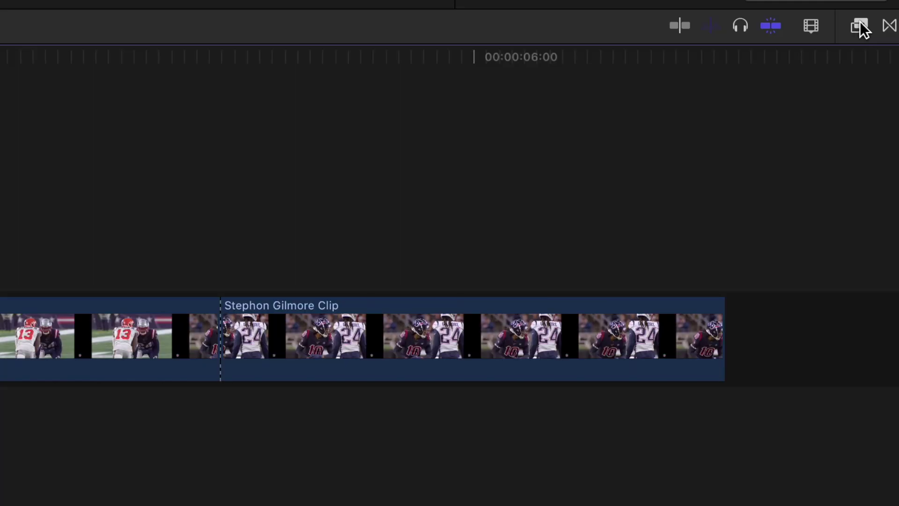
pyautogui.click(880, 267)
# Apply a Keyer to Kodak Overlay 2, sample its black window, and raise Fill Holes to 10.
pyautogui.moveTo(690, 108); pyautogui.dragTo(678, 123)
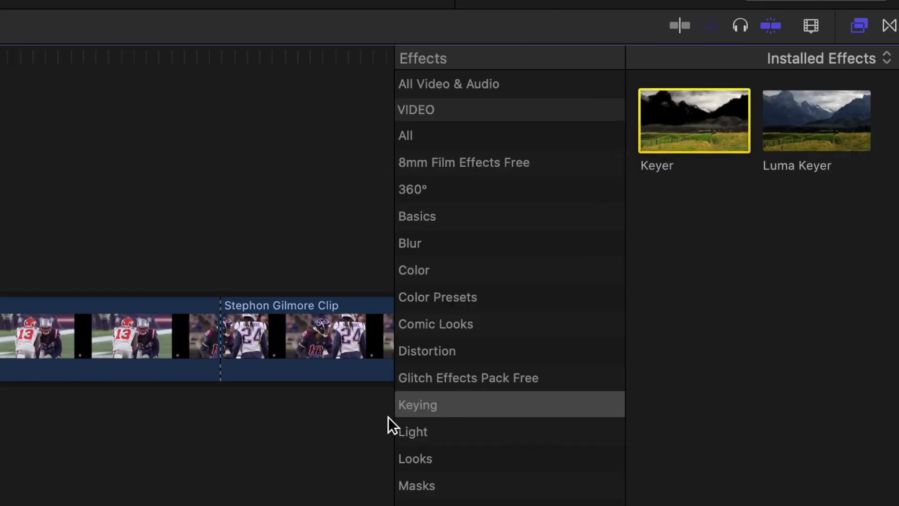
pyautogui.moveTo(179, 216); pyautogui.dragTo(190, 349)
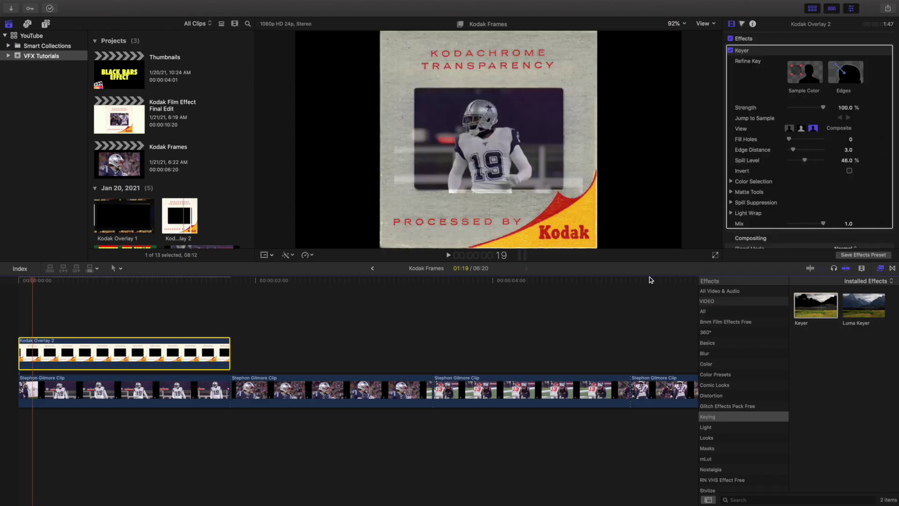
pyautogui.click(882, 269)
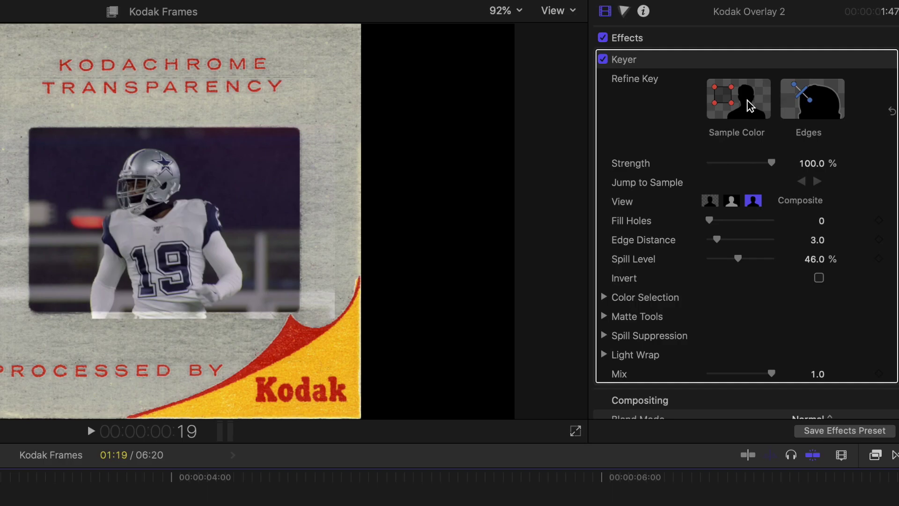
pyautogui.click(806, 74)
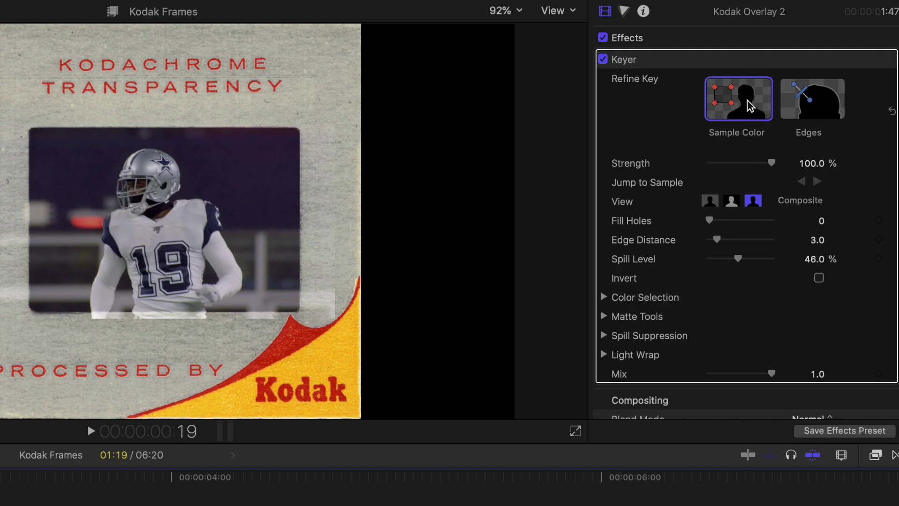
pyautogui.moveTo(106, 184); pyautogui.dragTo(236, 259)
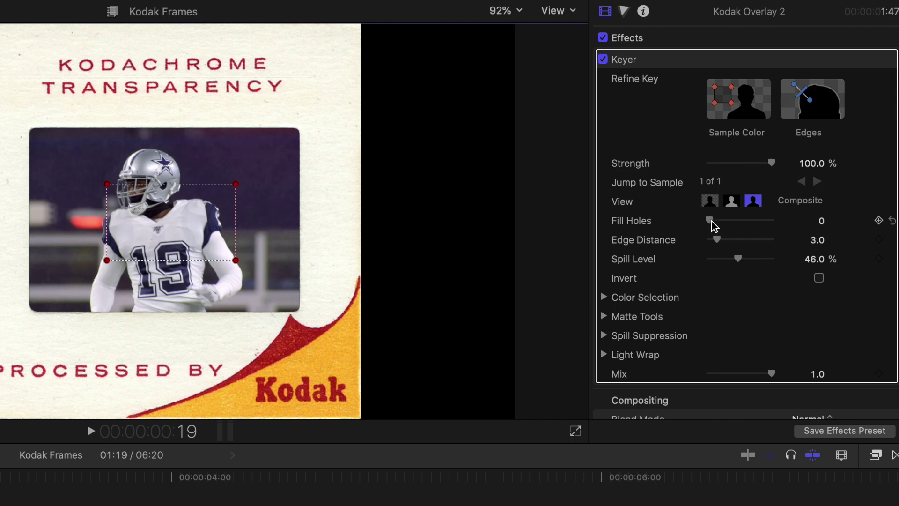
pyautogui.moveTo(711, 222); pyautogui.dragTo(787, 230)
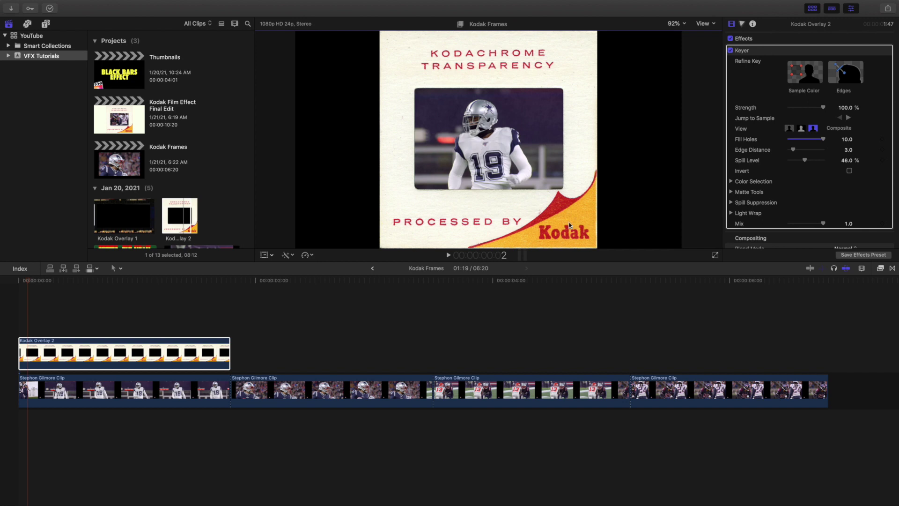
# Disable the Kodak Overlay 2 clip to see the football clip beneath.
pyautogui.click(17, 321)
pyautogui.click(52, 354)
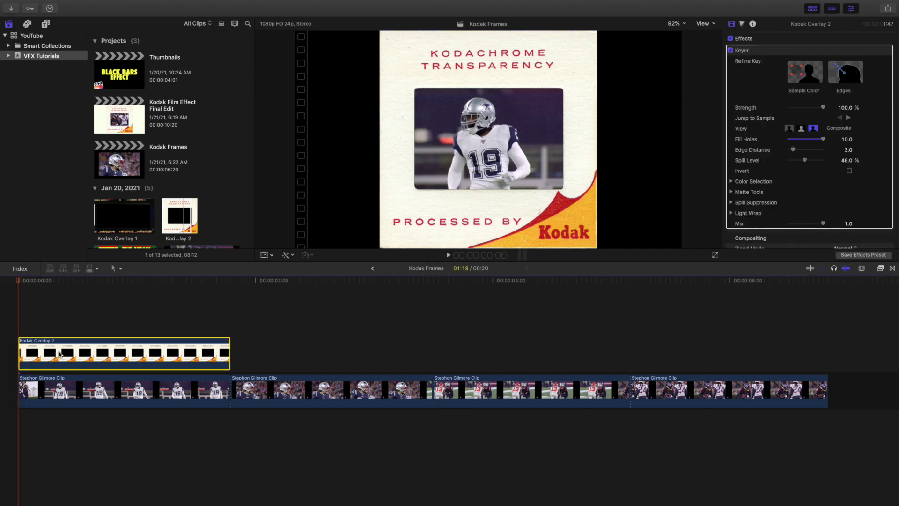
pyautogui.press('v')
pyautogui.press('v')
pyautogui.press('v')
pyautogui.press('v')
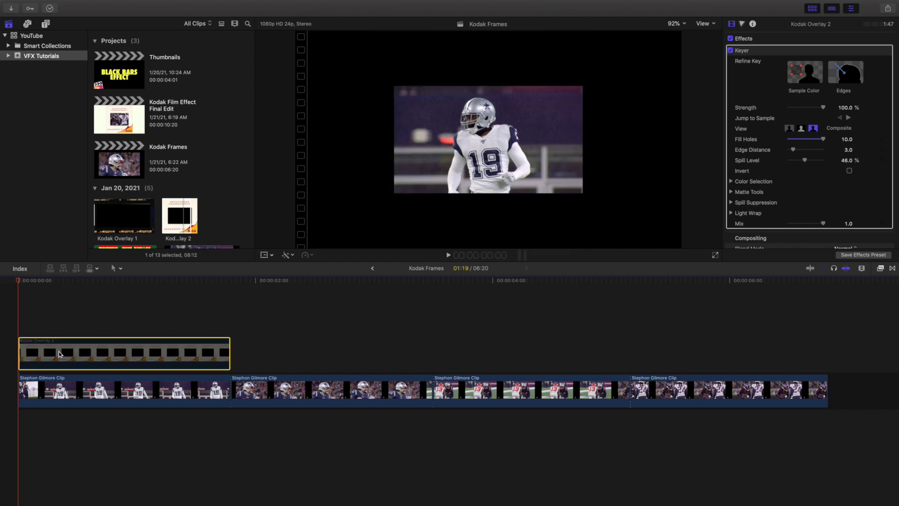
# Test moving the #19 clip, restore it centred, then add Kodak Overlay 1 above the second clip.
pyautogui.click(71, 393)
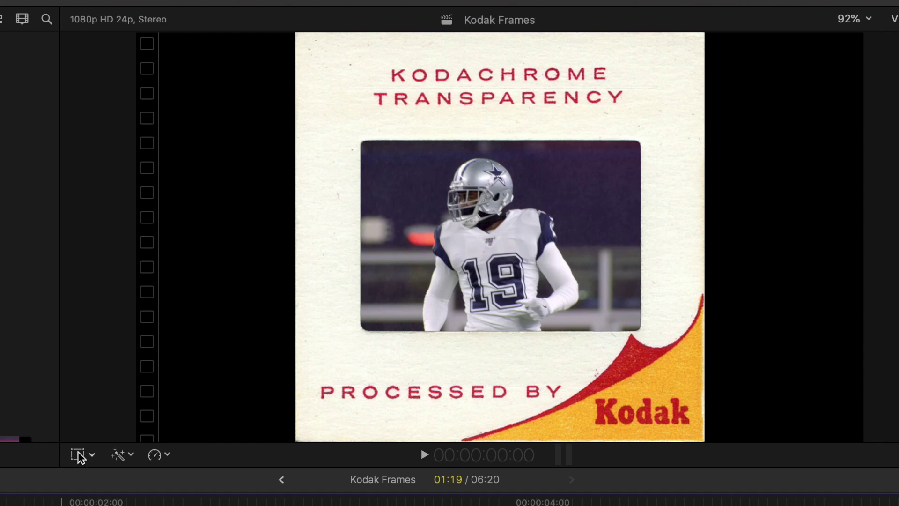
pyautogui.click(265, 255)
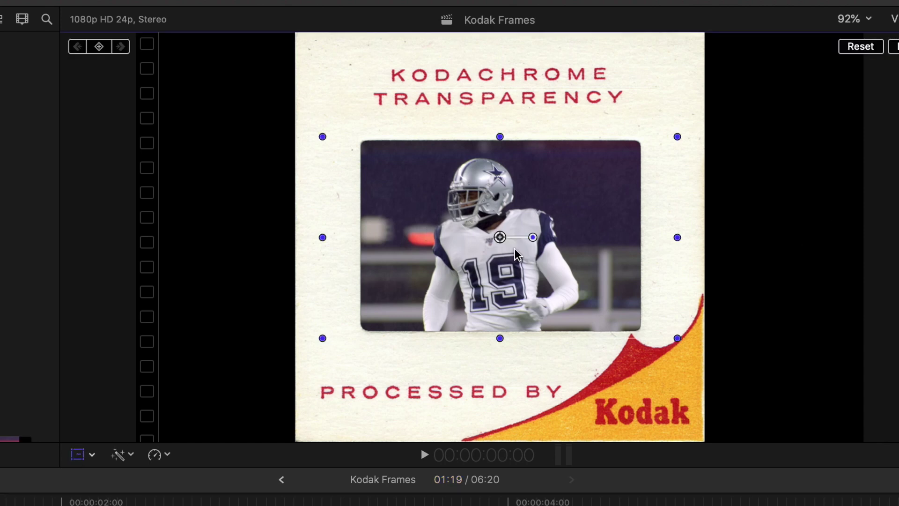
pyautogui.moveTo(500, 237); pyautogui.dragTo(524, 299)
pyautogui.press('super+z')
pyautogui.moveTo(500, 239); pyautogui.dragTo(462, 240)
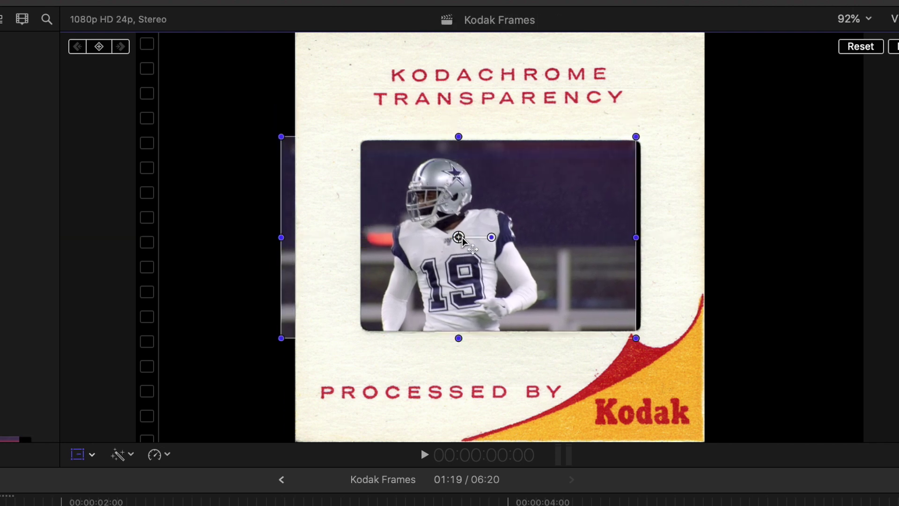
pyautogui.press('super+z')
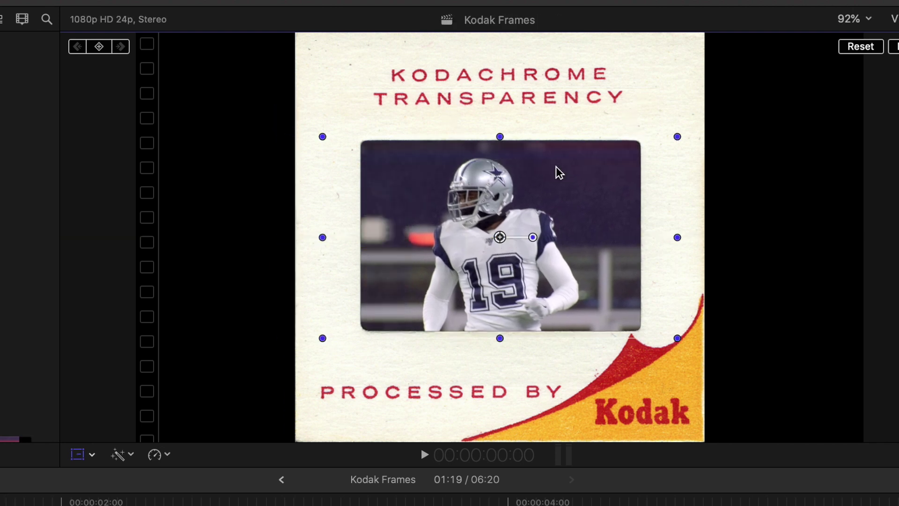
pyautogui.click(895, 47)
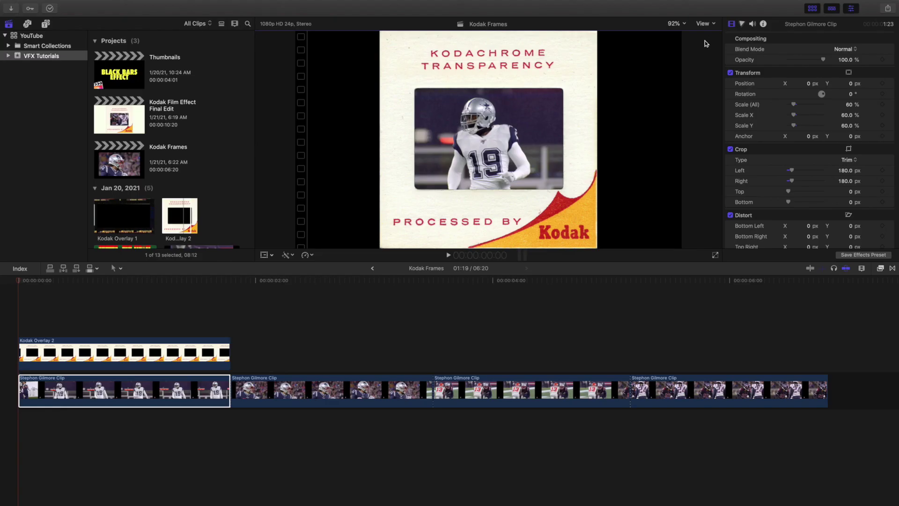
pyautogui.moveTo(121, 214); pyautogui.dragTo(237, 335)
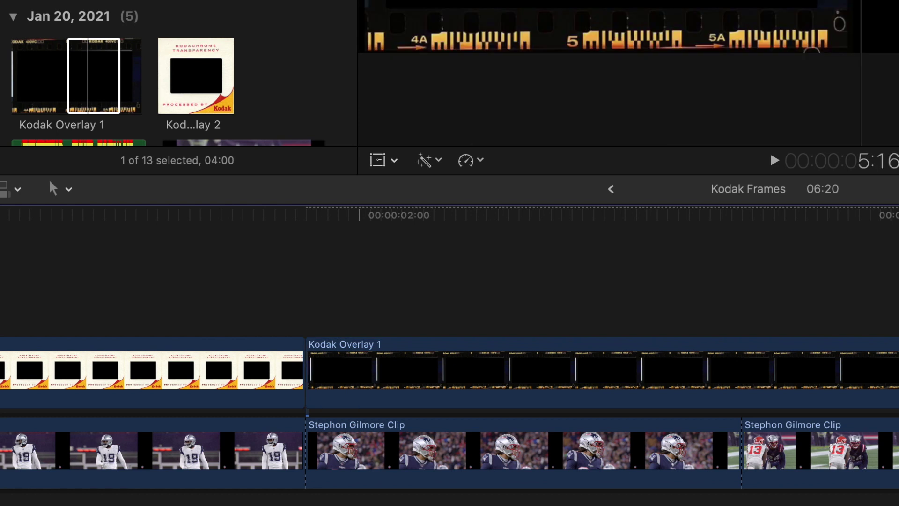
# Trim Kodak Overlay 1 to its clip and check the reference edit's film-strip settings.
pyautogui.moveTo(884, 373); pyautogui.dragTo(738, 371)
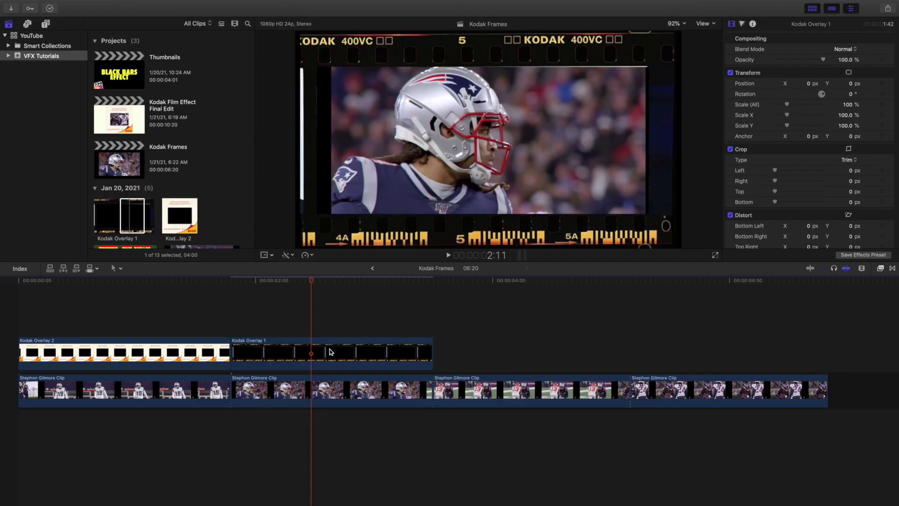
pyautogui.click(522, 367)
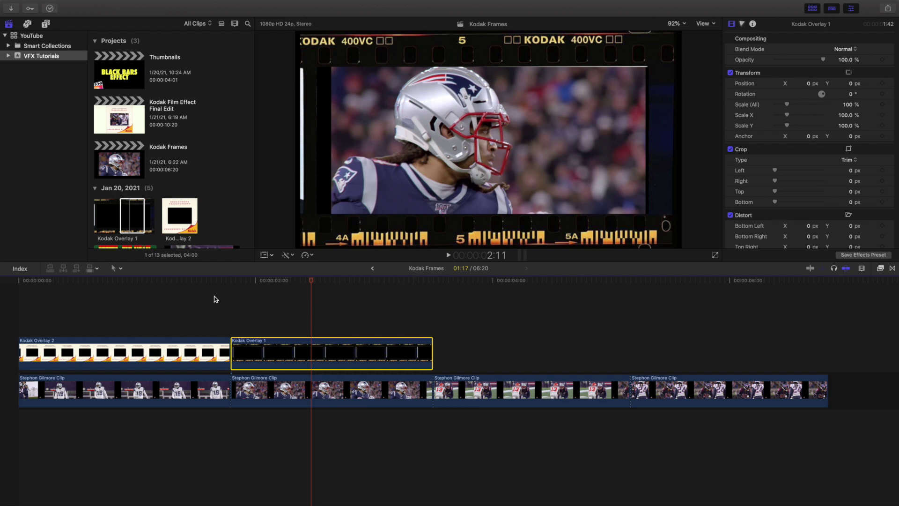
pyautogui.doubleClick(133, 120)
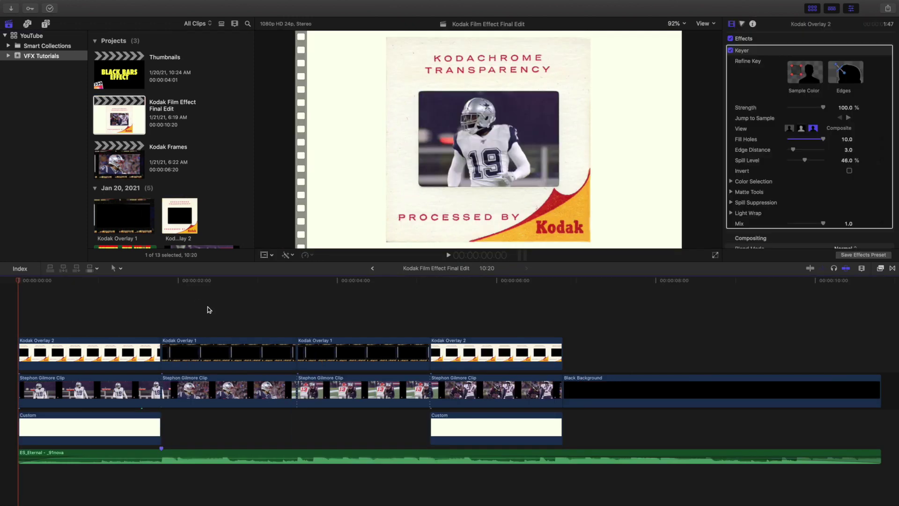
pyautogui.click(215, 351)
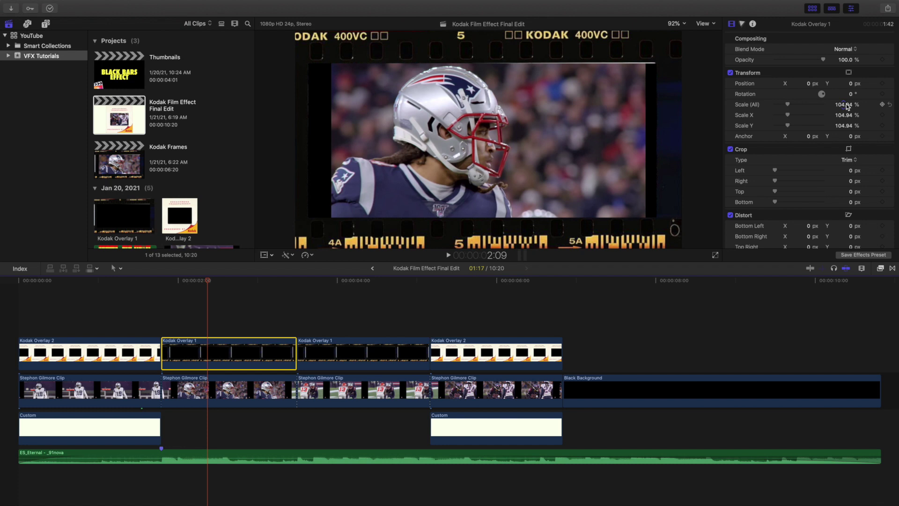
# Scale the Kodak Overlay 1 film strip in Kodak Frames to 105%.
pyautogui.doubleClick(134, 159)
pyautogui.click(338, 352)
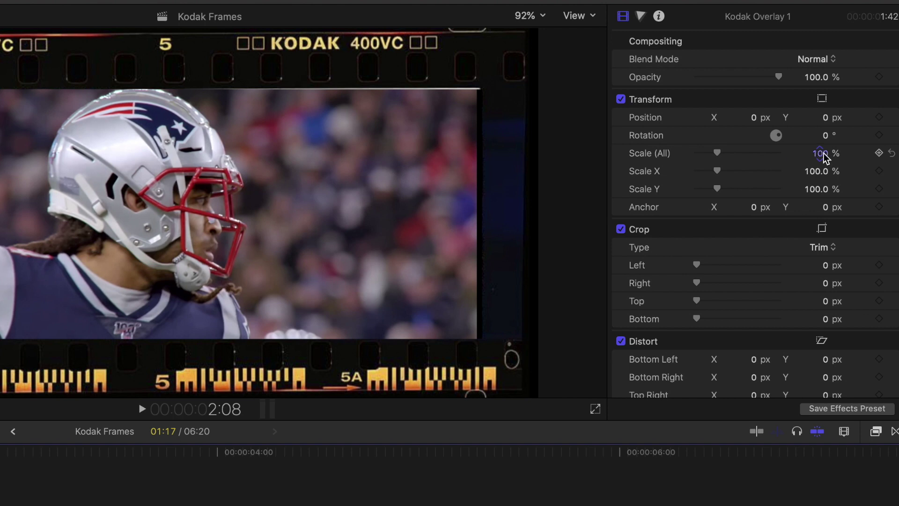
pyautogui.click(823, 155)
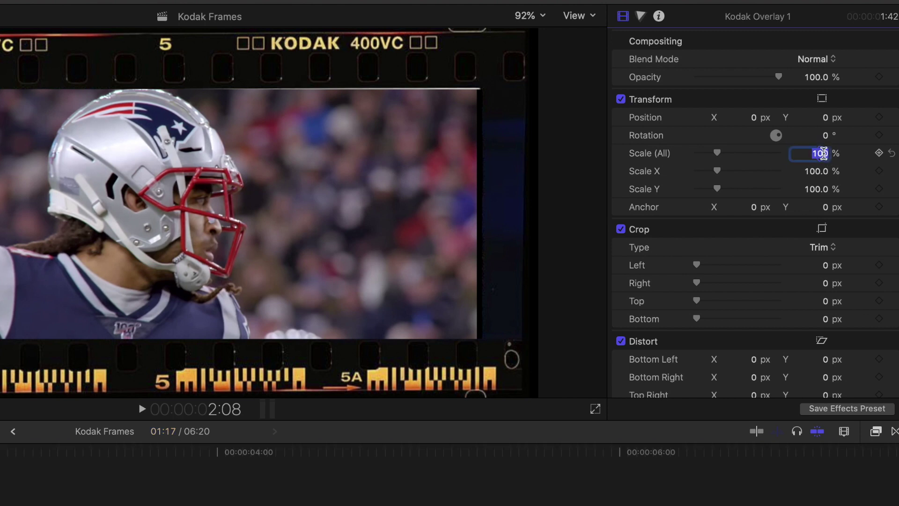
pyautogui.write('10')
pyautogui.press('Return')
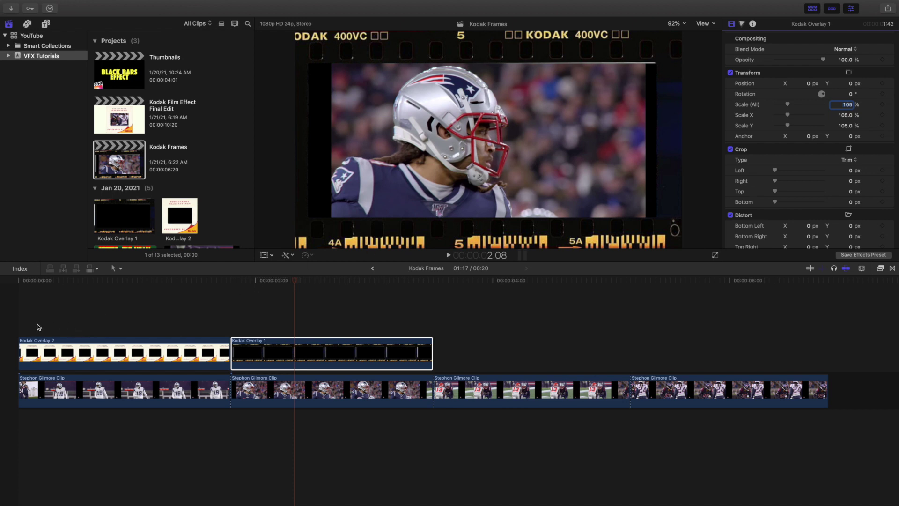
pyautogui.click(17, 326)
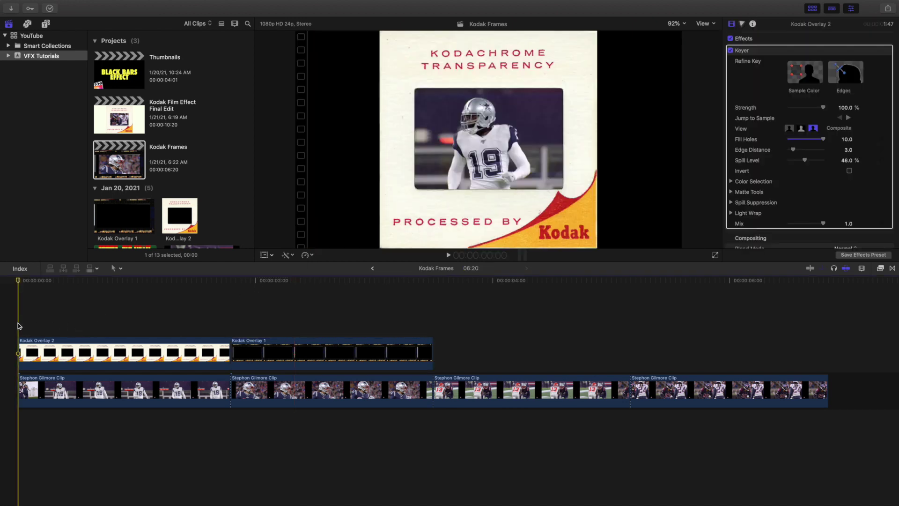
# Trim the second Kodak Overlay 1 film strip to end with the third football clip.
pyautogui.press('space')
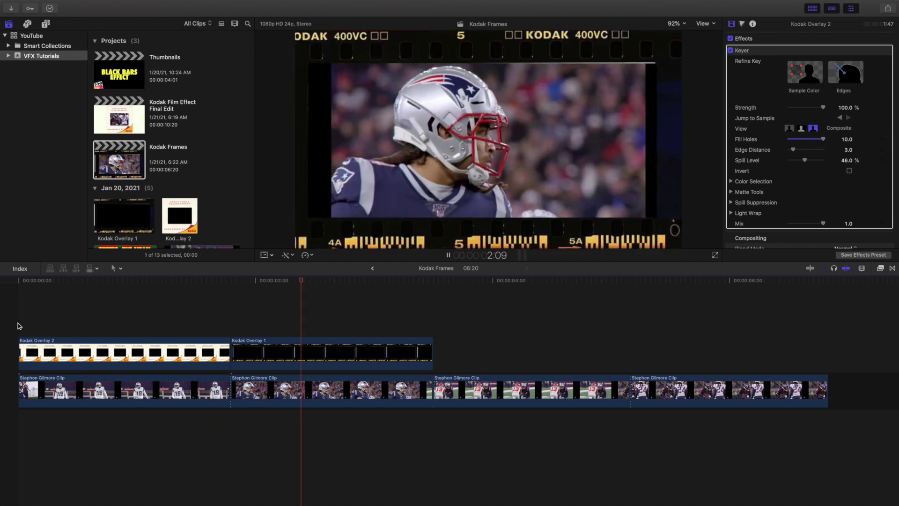
pyautogui.press('space')
pyautogui.click(295, 358)
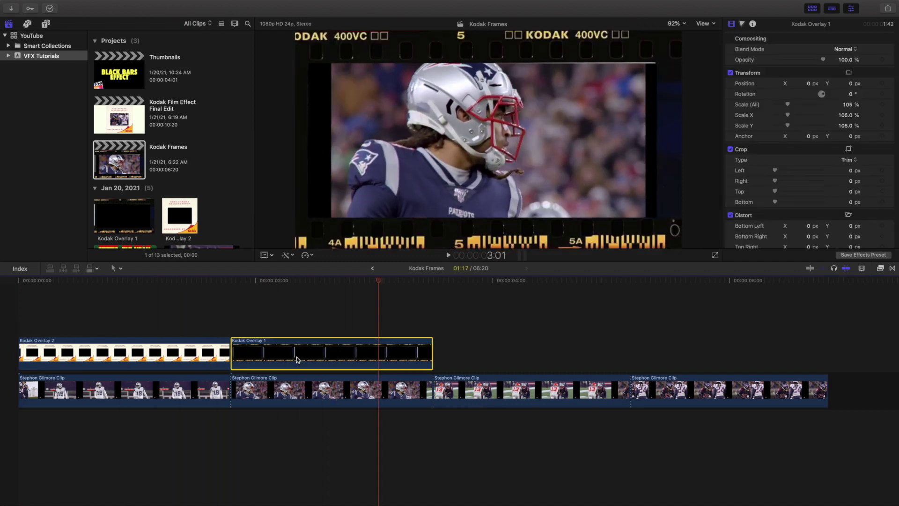
pyautogui.click(433, 329)
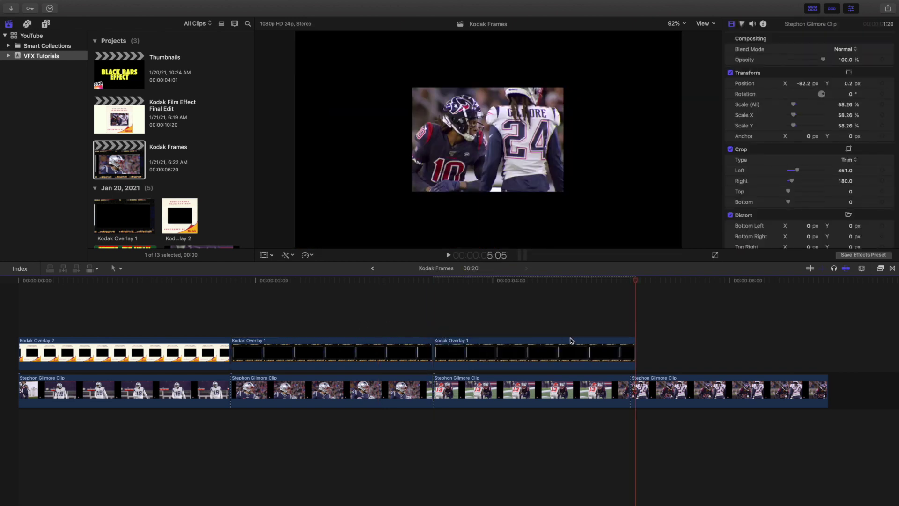
pyautogui.moveTo(631, 349); pyautogui.dragTo(627, 348)
# Copy Kodak Overlay 2, paste it after the film strips, and trim it to the last clip.
pyautogui.click(199, 352)
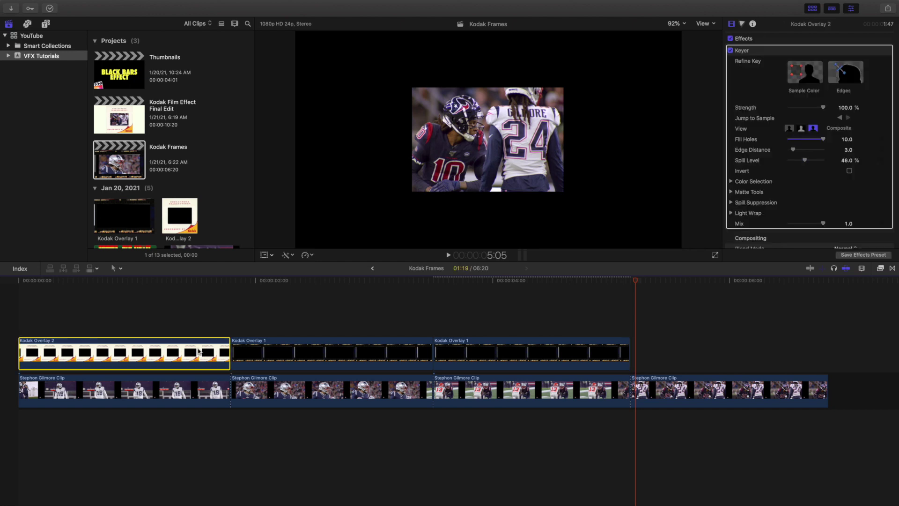
pyautogui.press('super+c')
pyautogui.press('Up')
pyautogui.press('super+v')
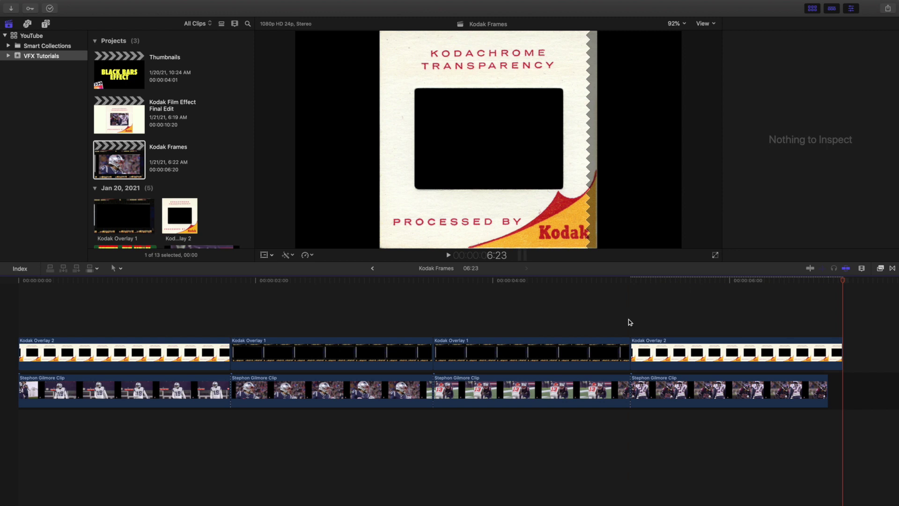
pyautogui.moveTo(842, 349); pyautogui.dragTo(827, 345)
# Preview the fourth football clip inside the copied Kodachrome slide.
pyautogui.click(683, 331)
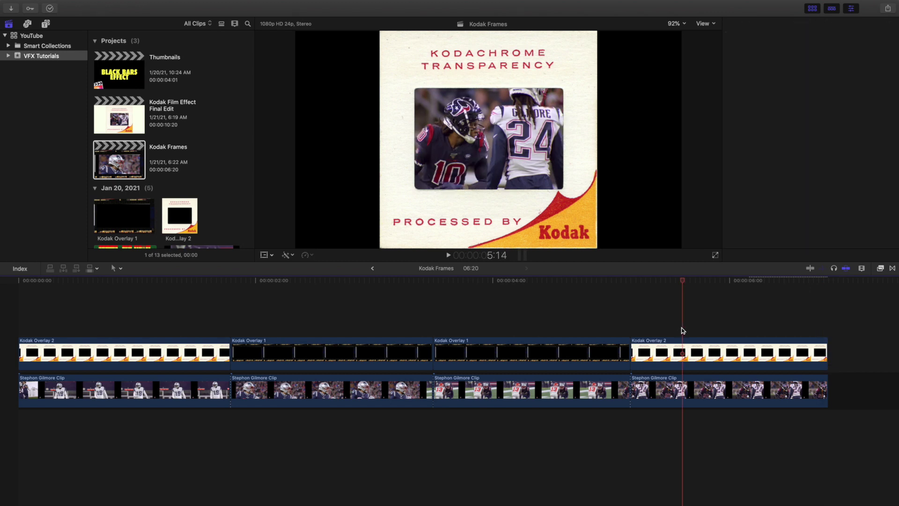
pyautogui.click(685, 347)
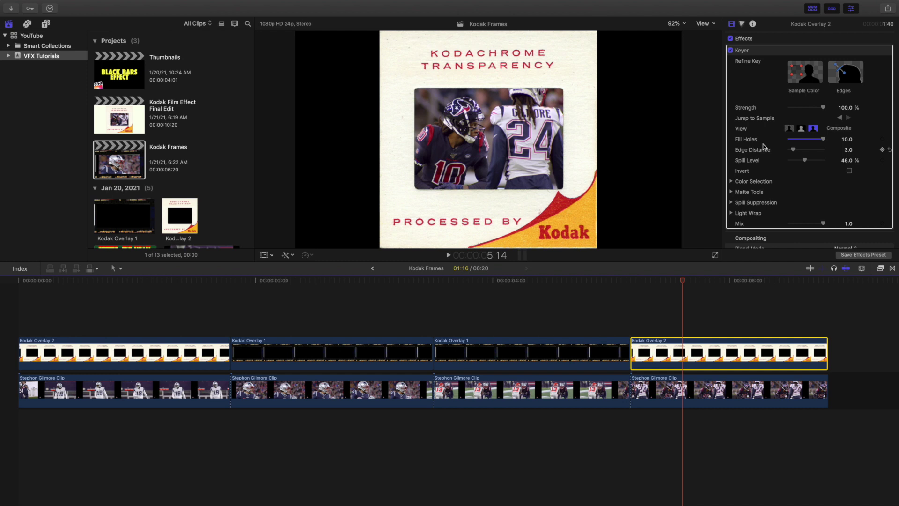
pyautogui.click(642, 320)
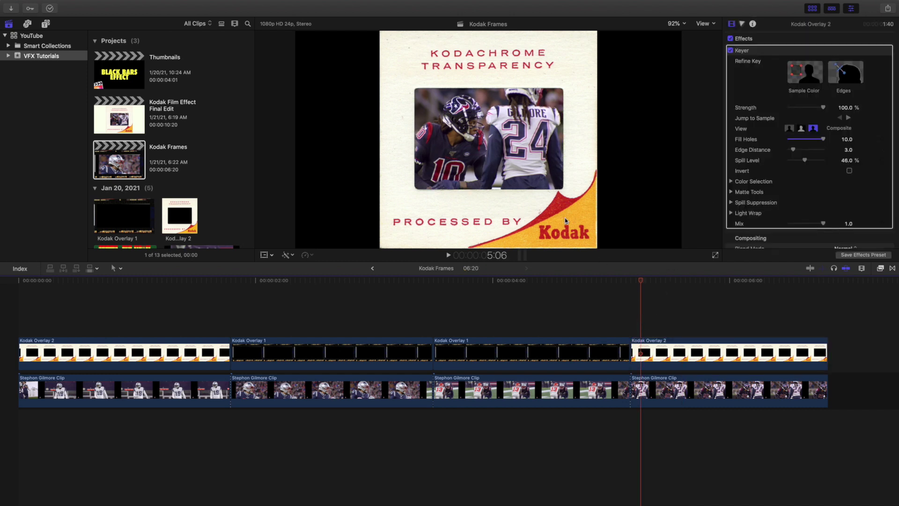
pyautogui.press('Home')
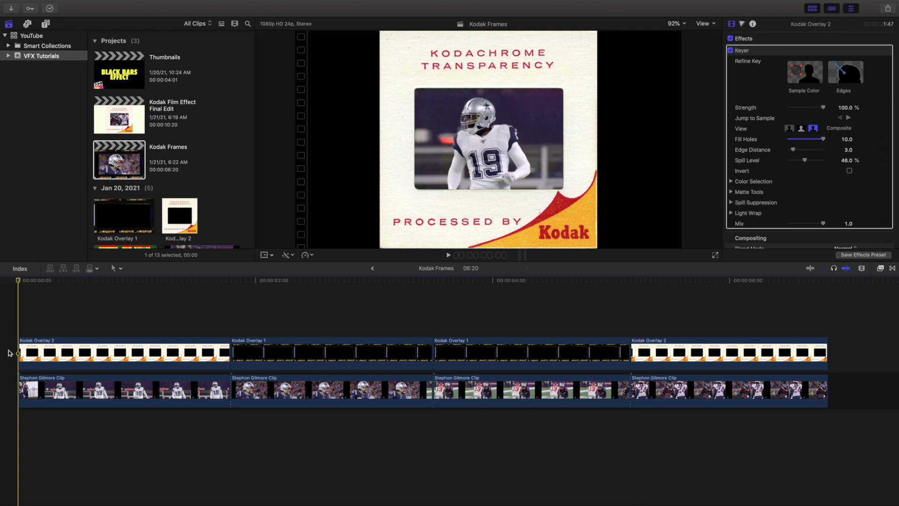
pyautogui.press('space')
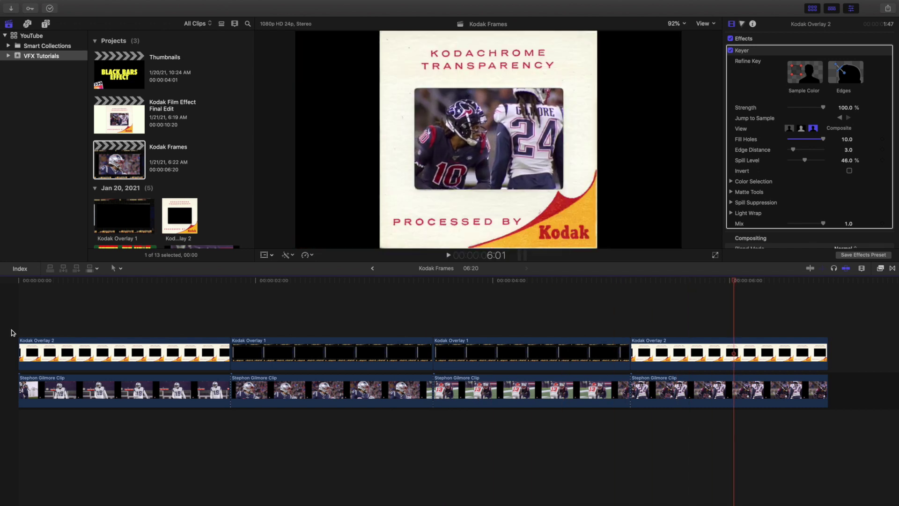
pyautogui.press('space')
pyautogui.press('Home')
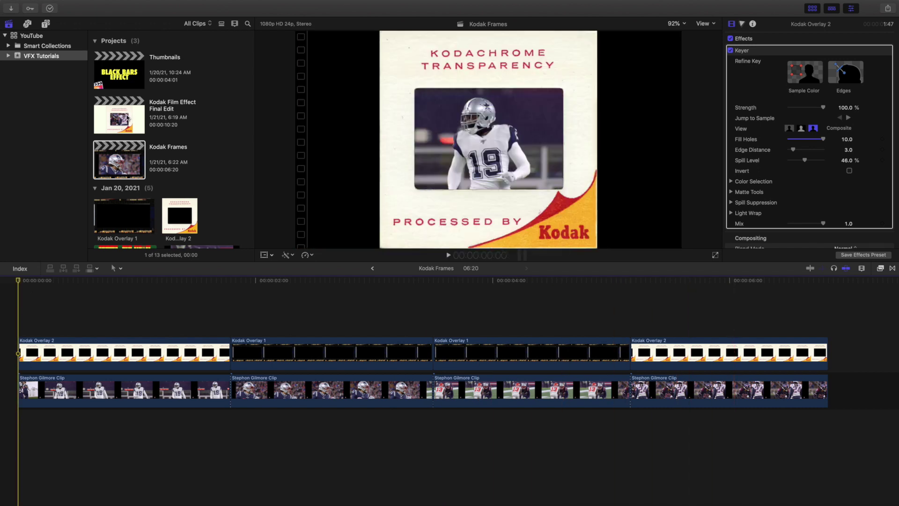
pyautogui.doubleClick(126, 117)
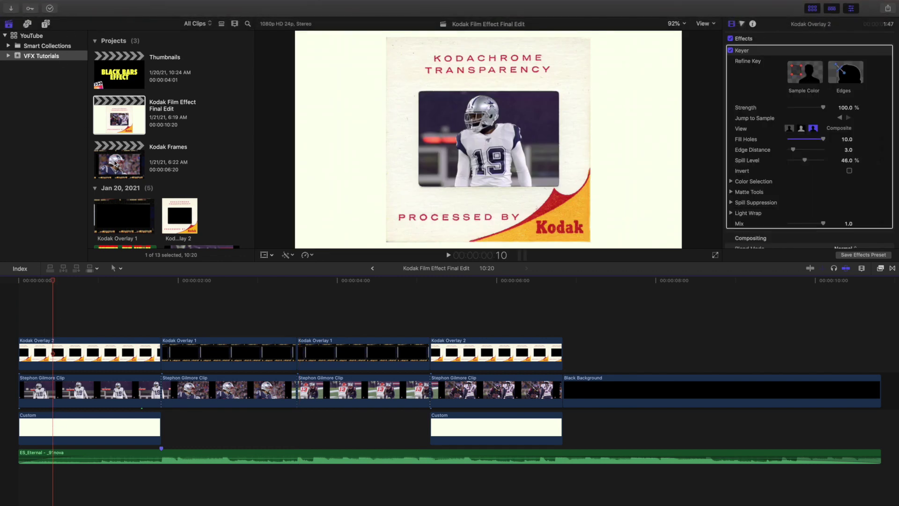
pyautogui.doubleClick(115, 164)
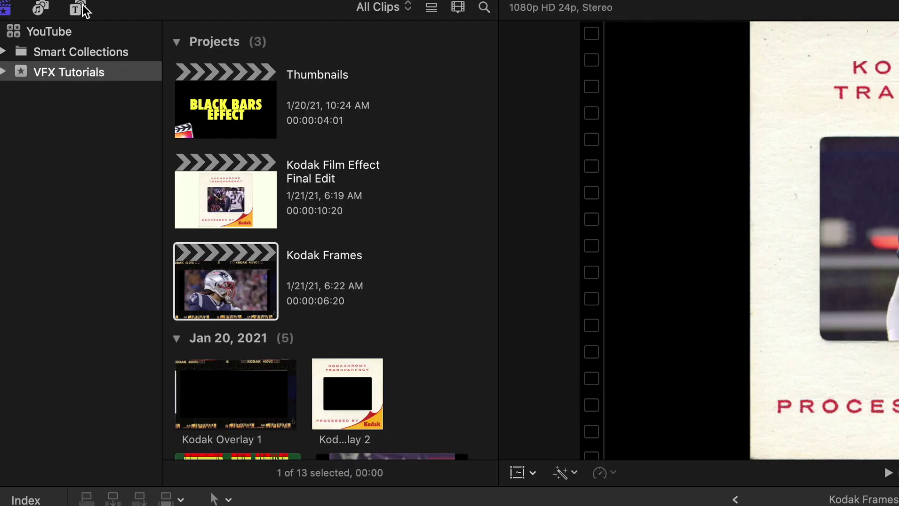
# Add a Custom generator below the football clips, trimmed to end with the first clip.
pyautogui.click(77, 8)
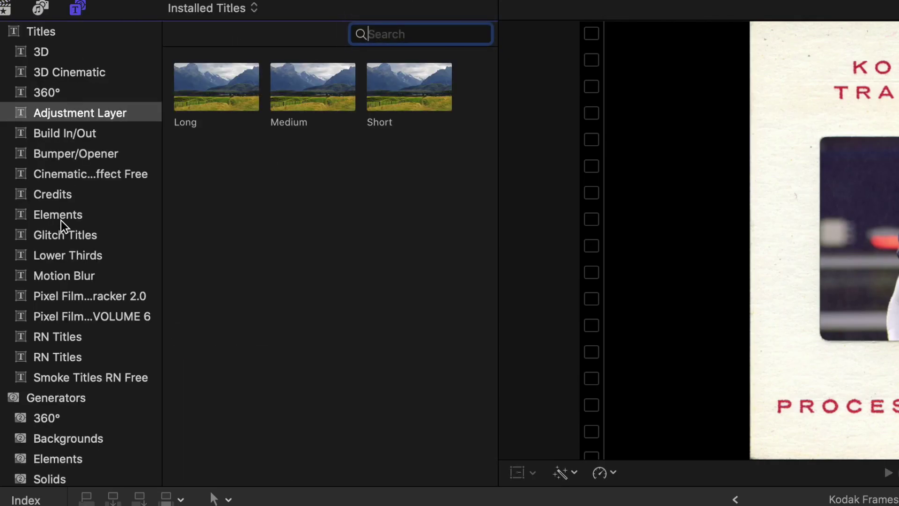
pyautogui.click(58, 395)
pyautogui.click(309, 255)
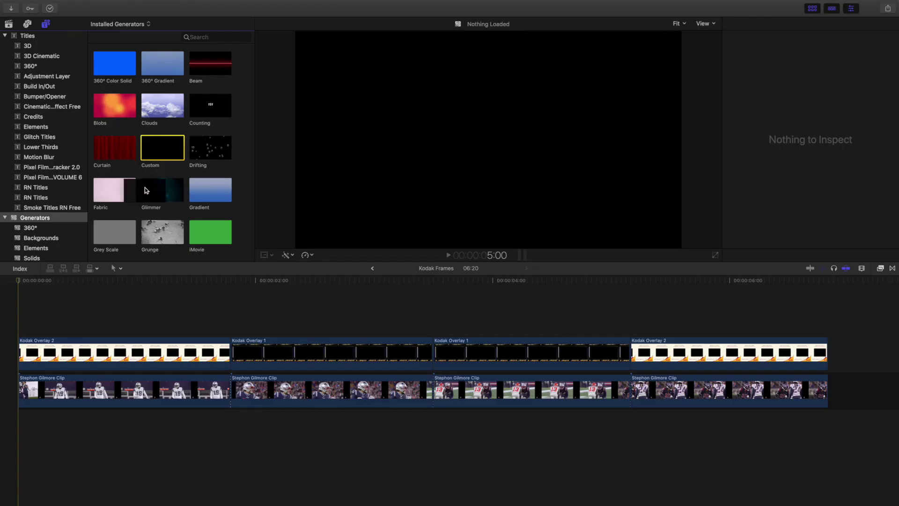
pyautogui.moveTo(146, 191); pyautogui.dragTo(21, 425)
pyautogui.click(231, 349)
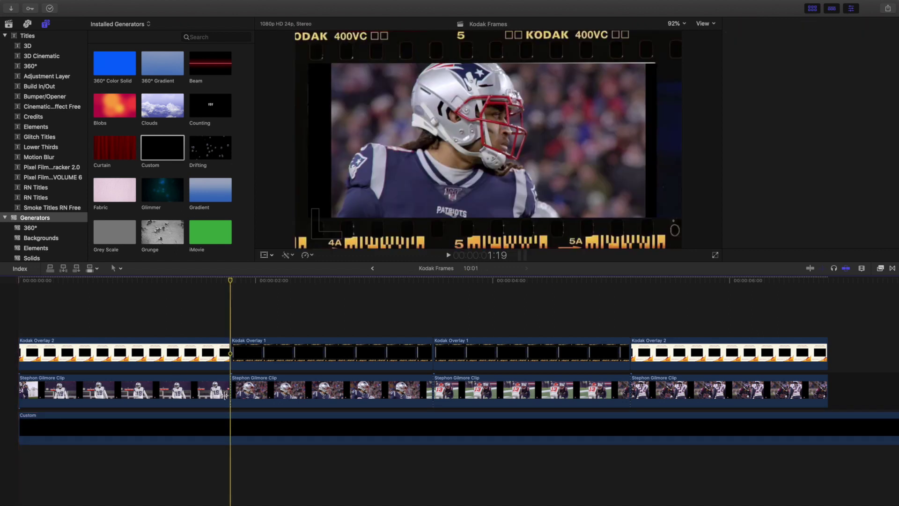
pyautogui.click(229, 425)
pyautogui.press('super+b')
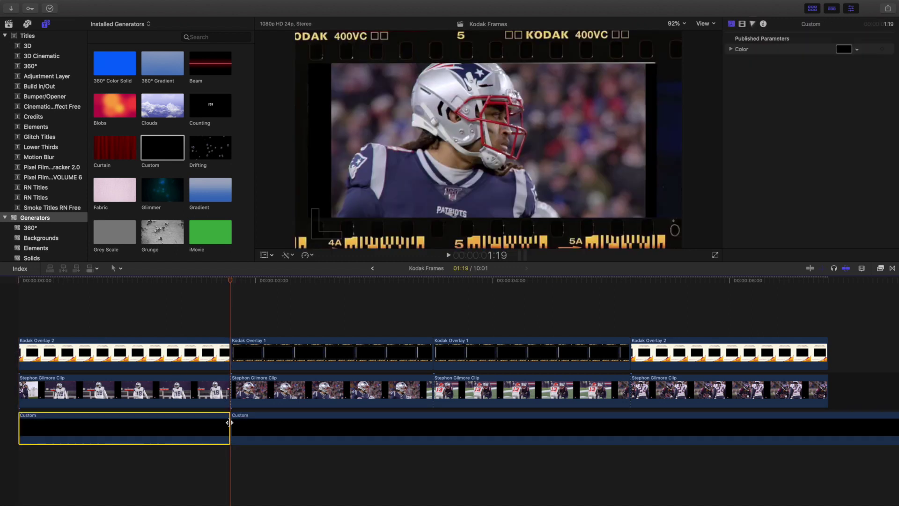
pyautogui.click(249, 419)
pyautogui.press('Delete')
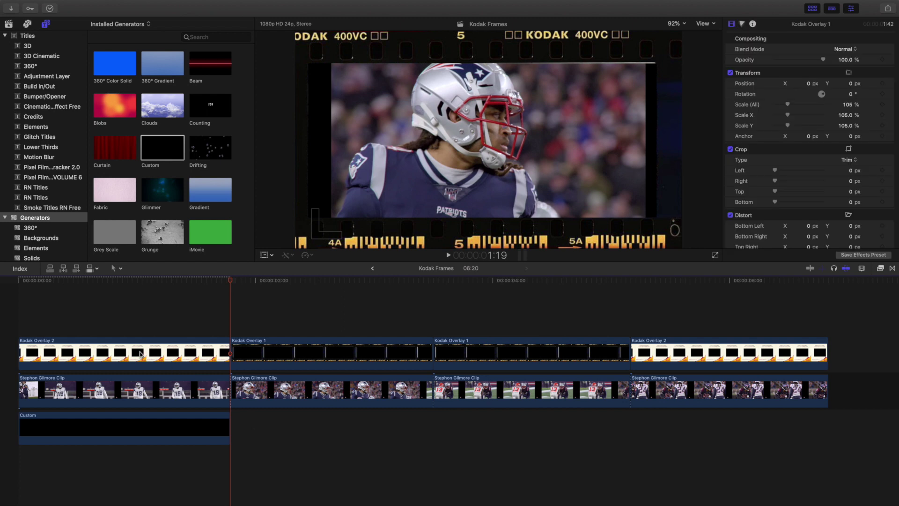
# Make the Custom backing near-white, then paste a copy at the last Kodak Overlay 2 clip.
pyautogui.click(110, 326)
pyautogui.click(113, 429)
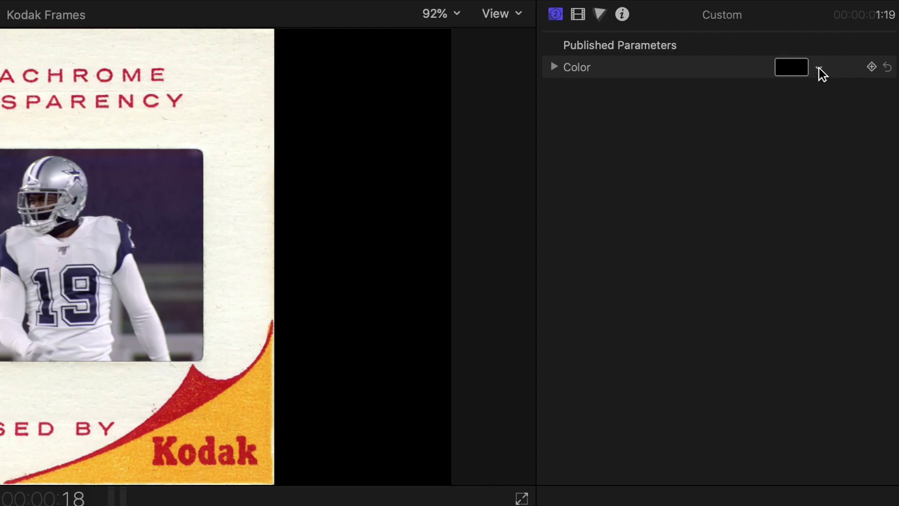
pyautogui.click(857, 49)
pyautogui.click(819, 69)
pyautogui.click(821, 70)
pyautogui.moveTo(712, 150); pyautogui.dragTo(678, 109)
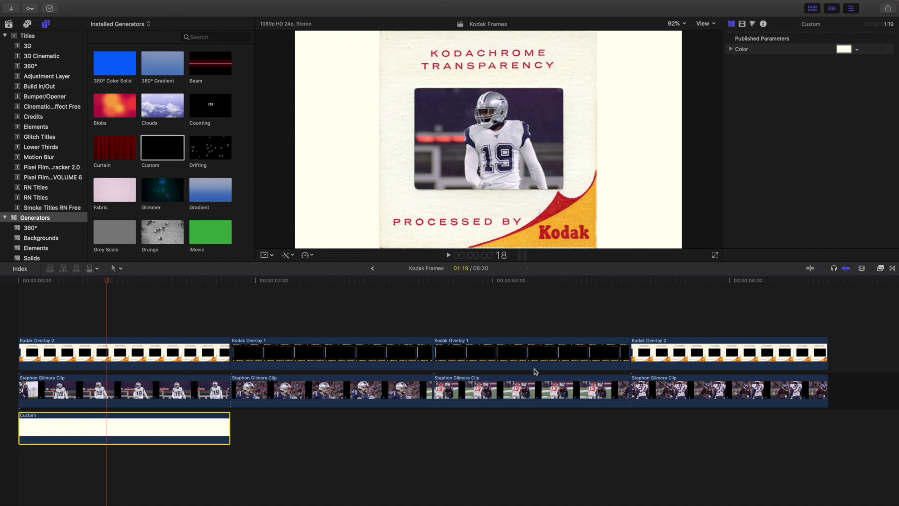
pyautogui.click(631, 322)
pyautogui.press('super+v')
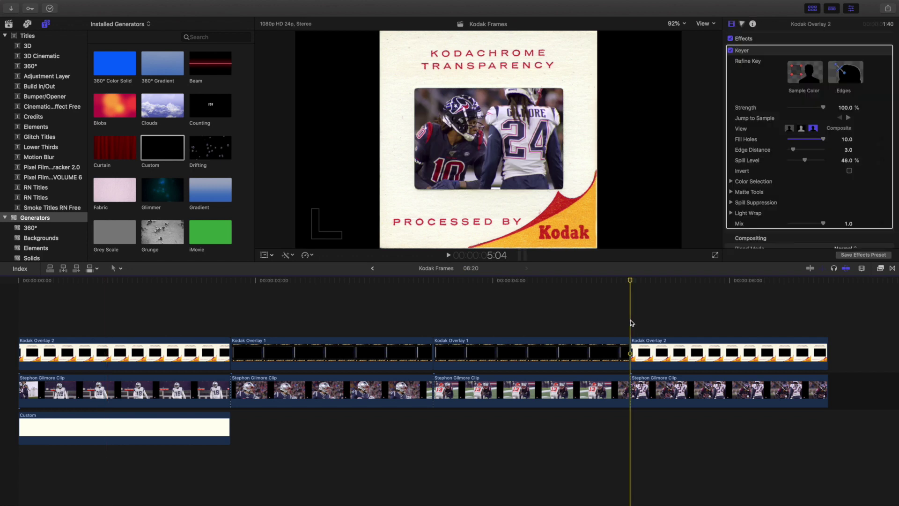
# Trim the pasted backing to end with the last slide, then play back Kodak Frames.
pyautogui.moveTo(842, 425); pyautogui.dragTo(828, 427)
pyautogui.click(6, 326)
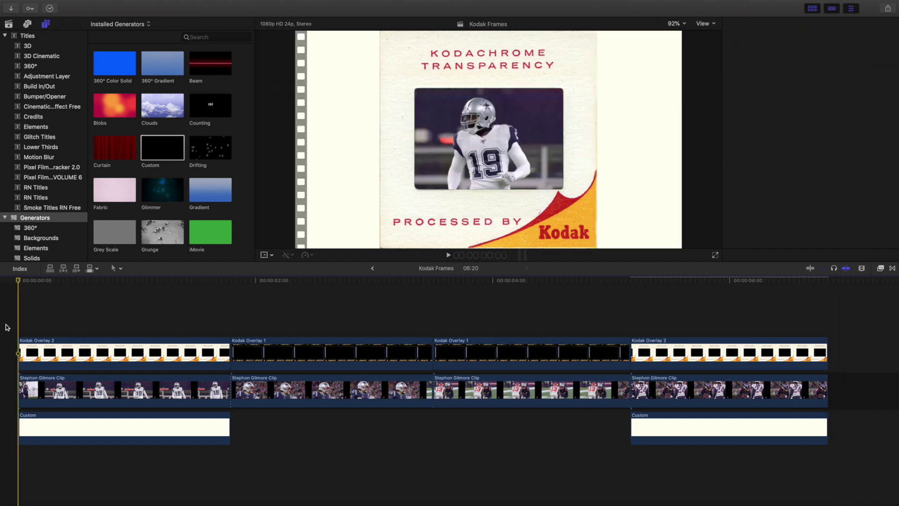
pyautogui.click(7, 25)
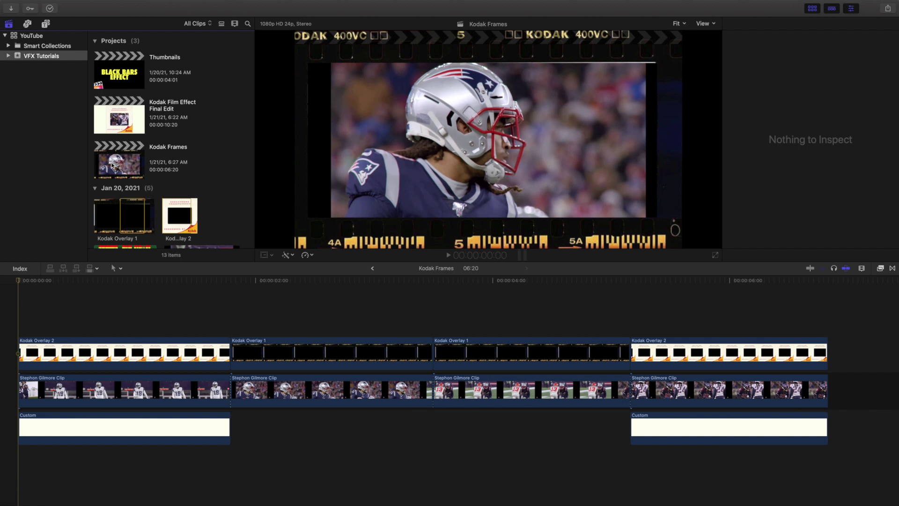
pyautogui.click(112, 165)
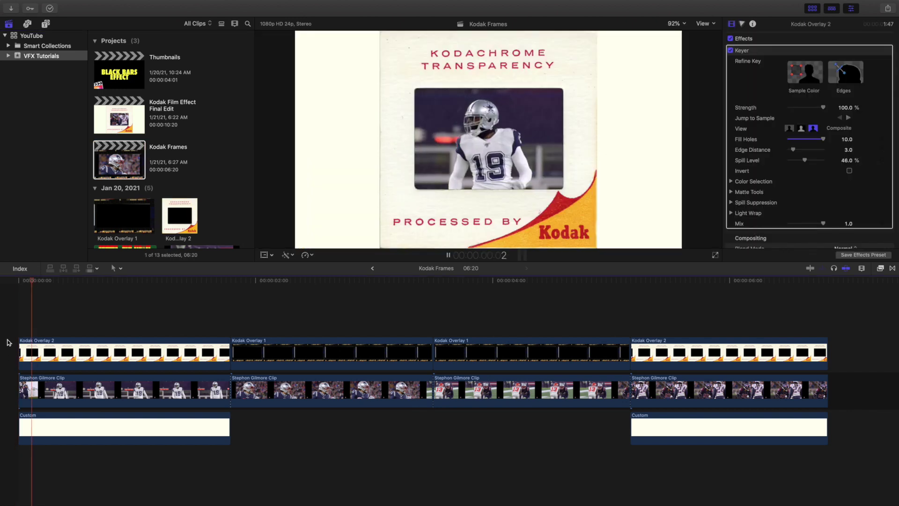
pyautogui.press('space')
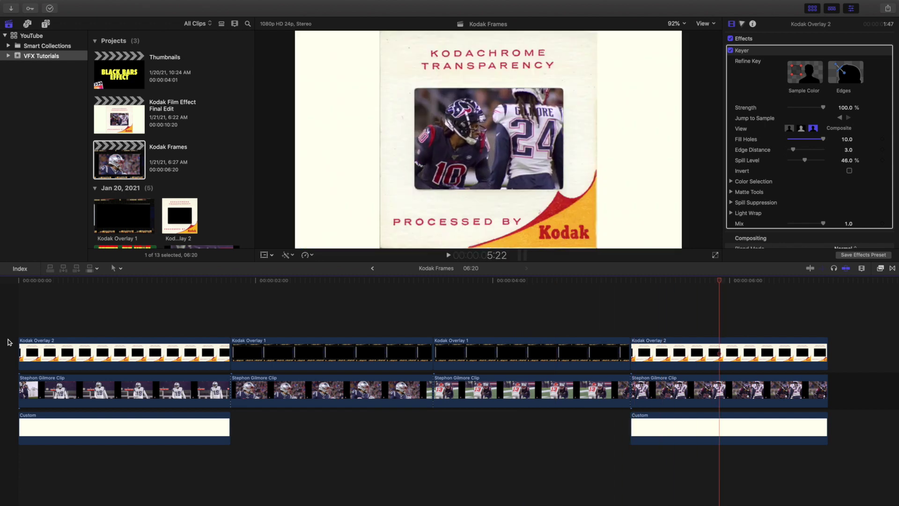
pyautogui.click(13, 331)
pyautogui.click(30, 352)
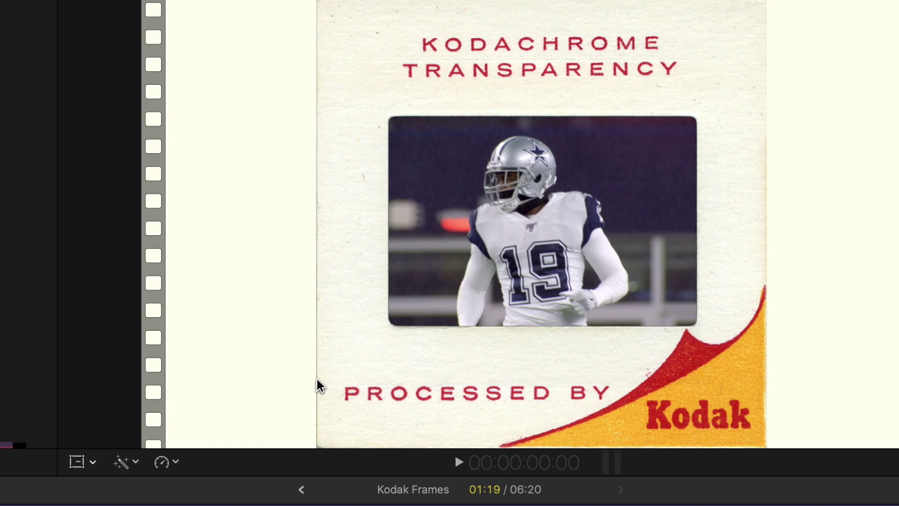
# Crop the first Kodak Overlay 2 slide by 2 px on its left and right.
pyautogui.scroll(-5, 779, 195)
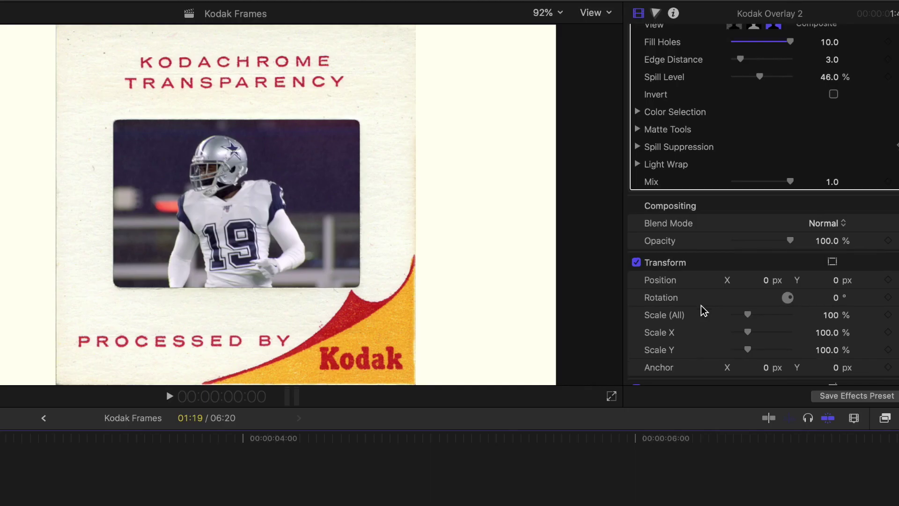
pyautogui.scroll(-3, 701, 306)
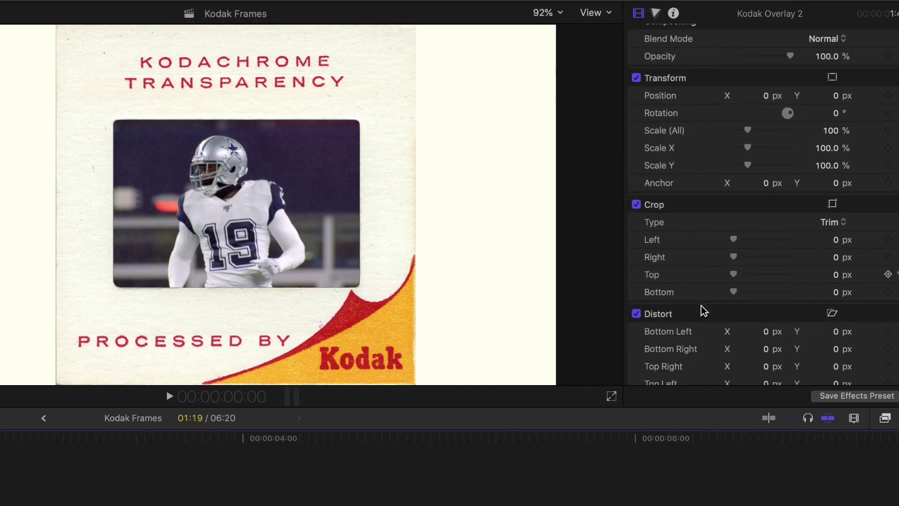
pyautogui.click(837, 241)
pyautogui.write('2')
pyautogui.press('Return')
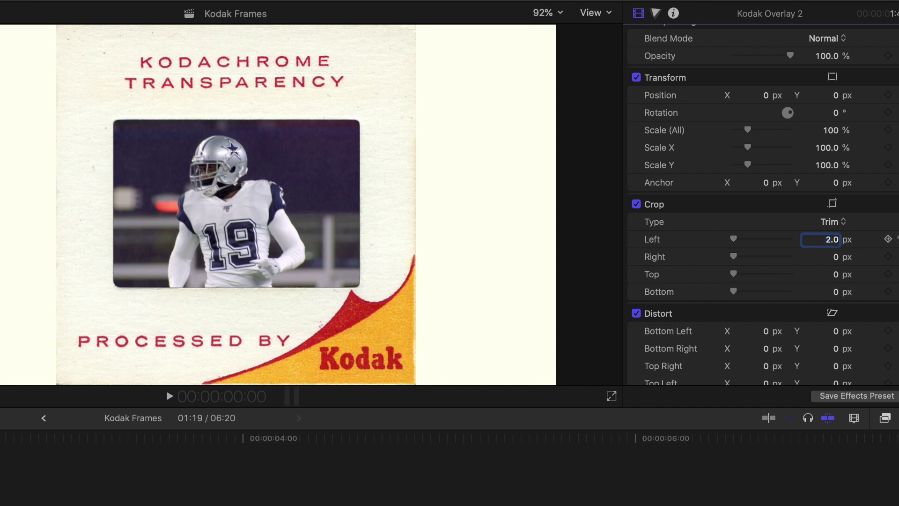
pyautogui.click(838, 257)
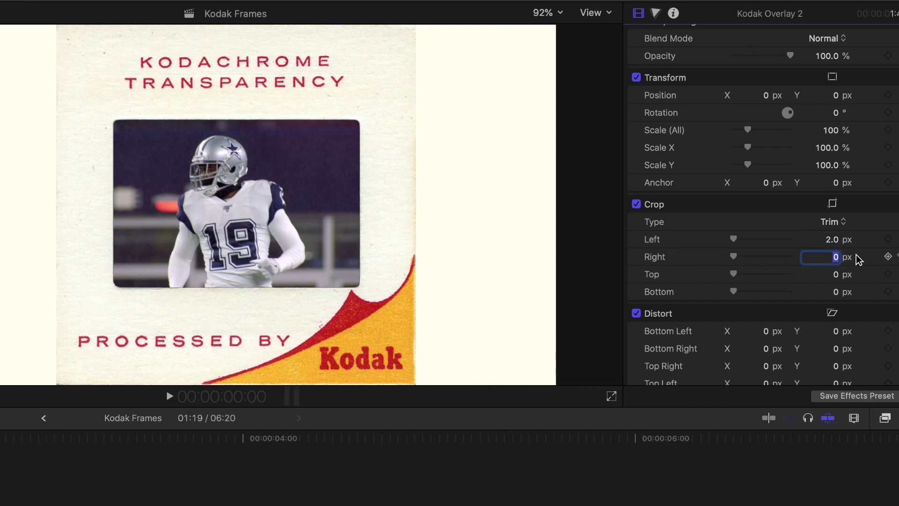
pyautogui.write('2')
pyautogui.press('Return')
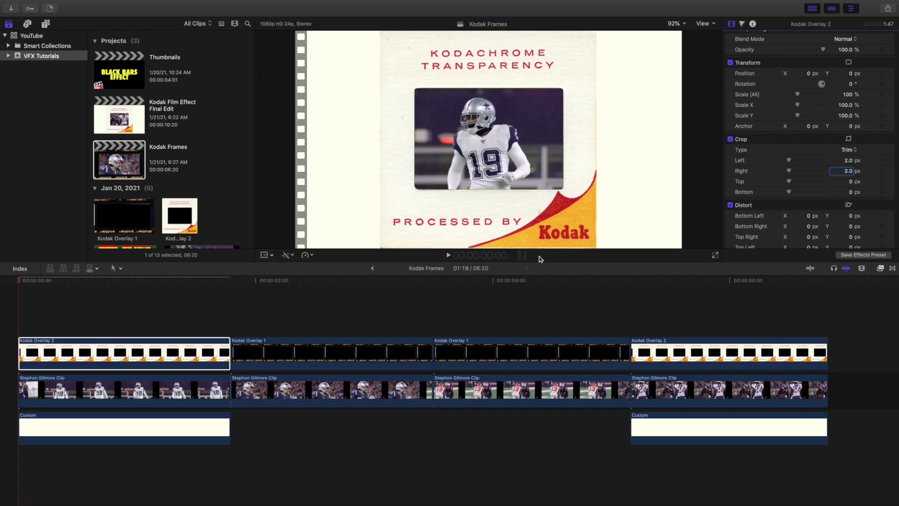
# Crop the last Kodak Overlay 2 slide by 2 px on both sides, then open Kodak Film Effect Final Edit.
pyautogui.click(677, 305)
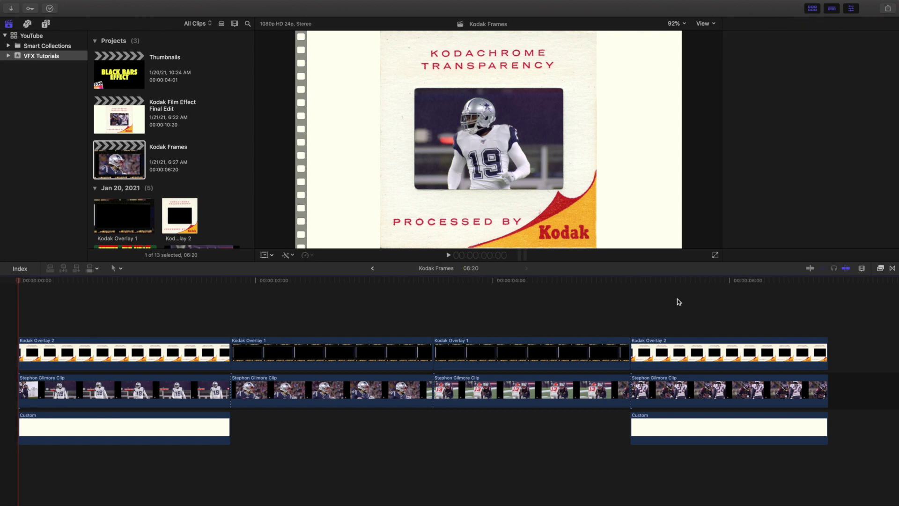
pyautogui.click(677, 347)
pyautogui.scroll(-6, 766, 195)
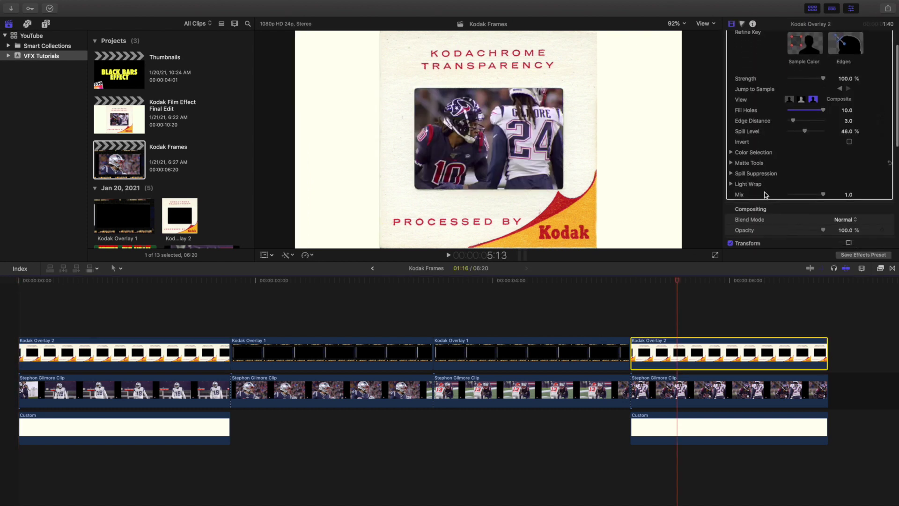
pyautogui.scroll(-2, 793, 217)
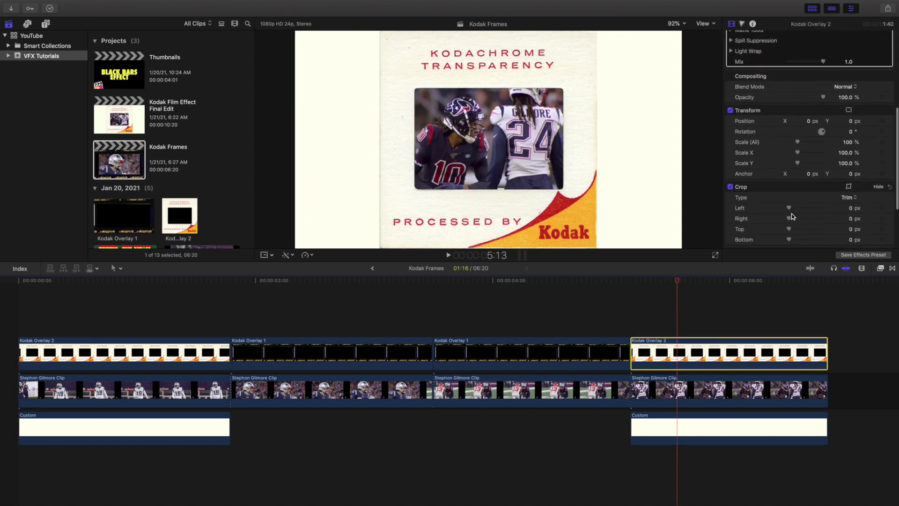
pyautogui.click(851, 210)
pyautogui.write('2')
pyautogui.press('Return')
pyautogui.click(852, 218)
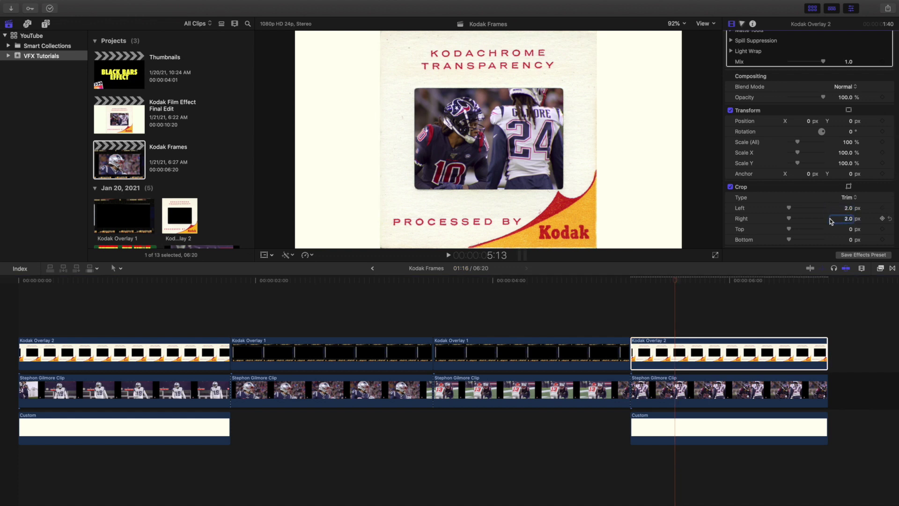
pyautogui.click(10, 326)
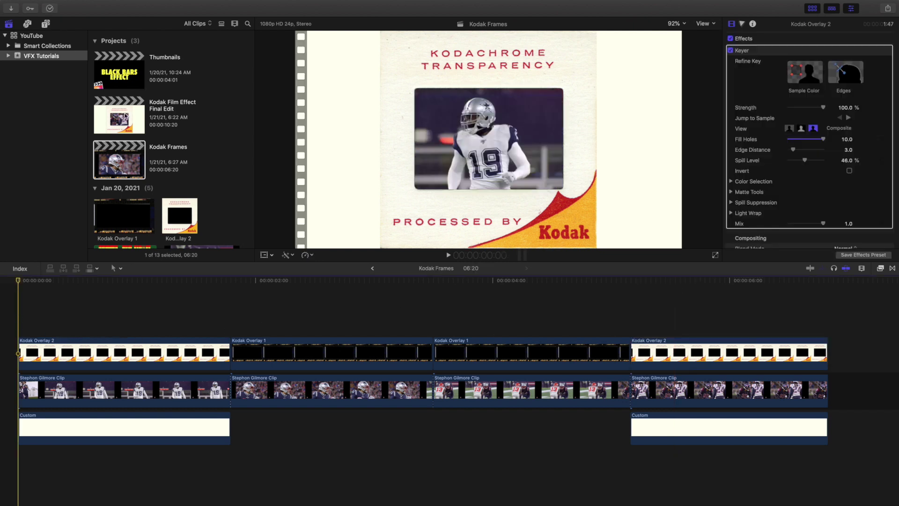
pyautogui.doubleClick(125, 117)
pyautogui.click(120, 359)
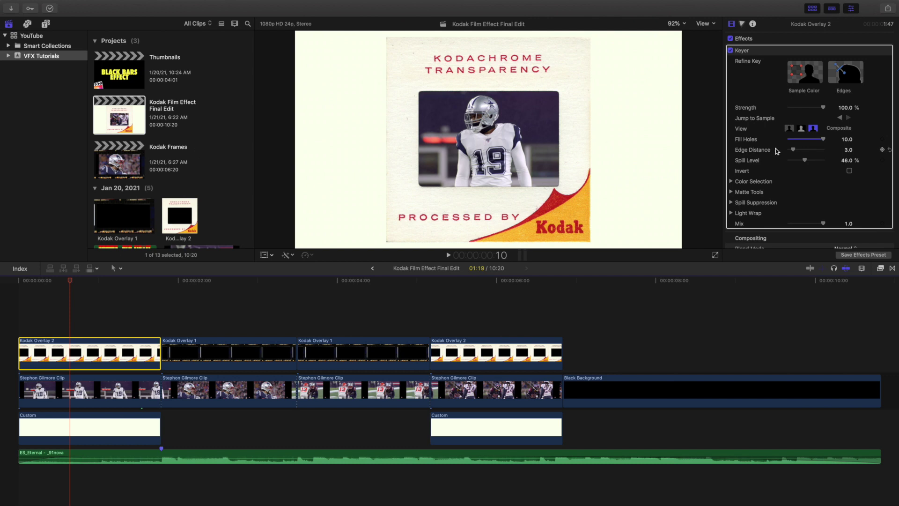
pyautogui.scroll(-6, 777, 150)
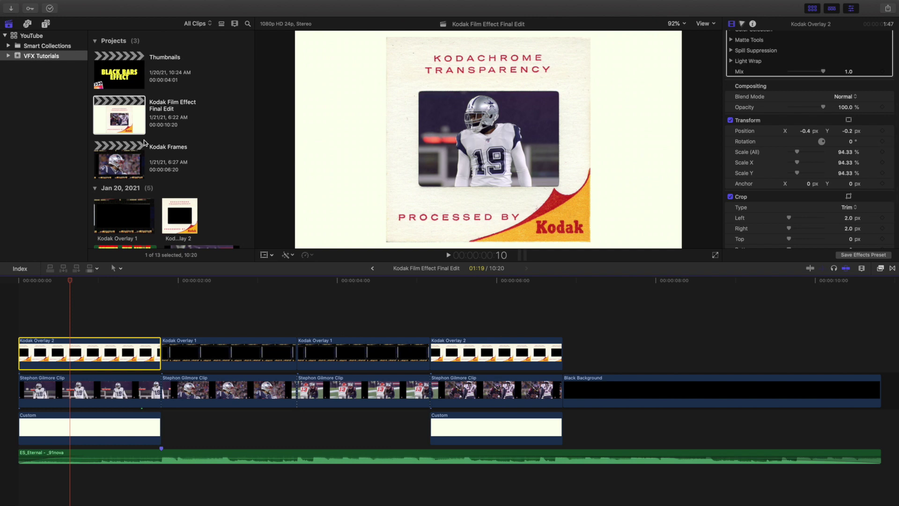
pyautogui.doubleClick(121, 161)
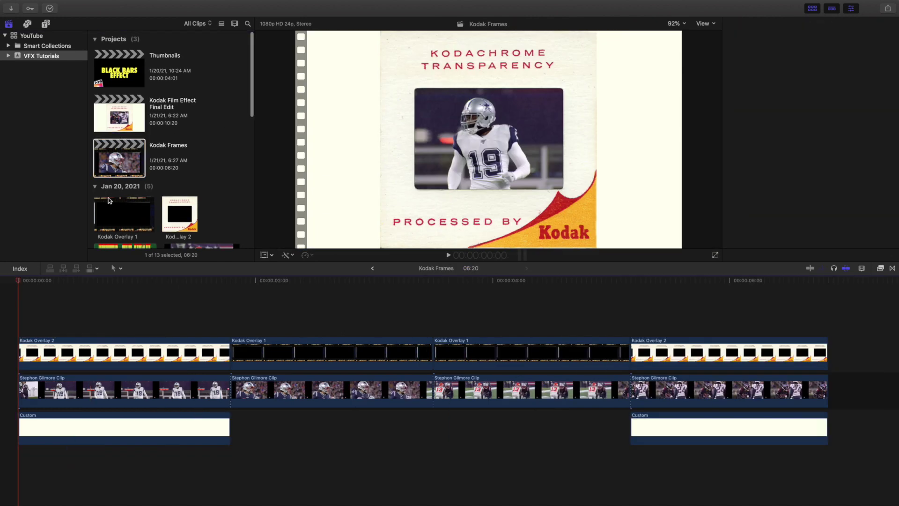
pyautogui.press('super+4')
pyautogui.click(113, 352)
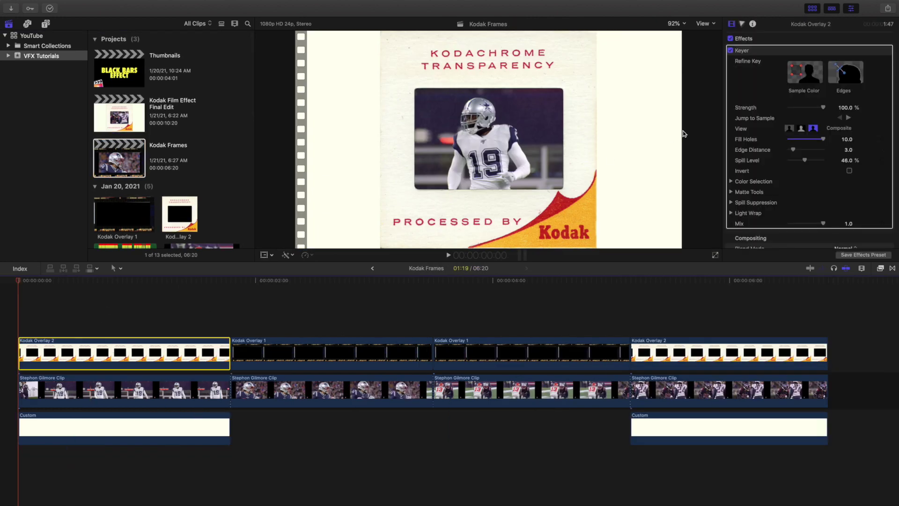
# Set the first Kodak Overlay 2 slide's overall Transform scale to 94%.
pyautogui.scroll(-10, 728, 257)
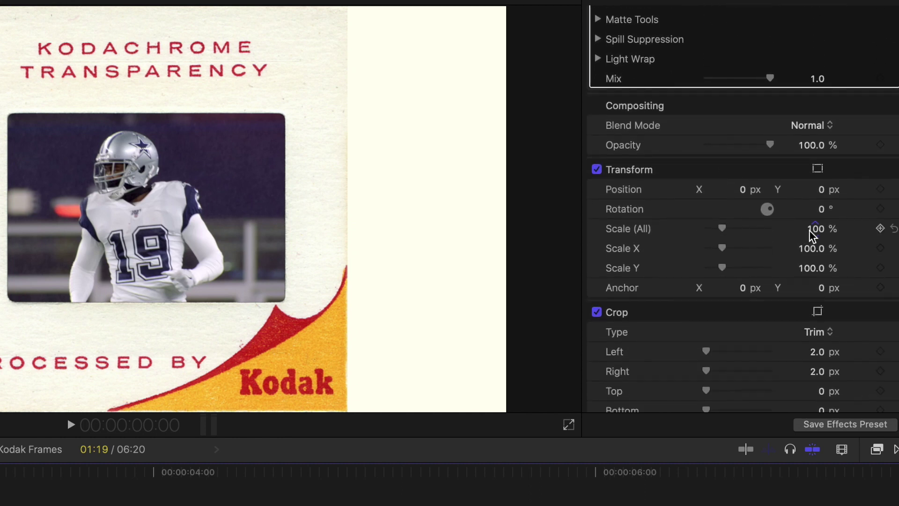
pyautogui.click(815, 231)
pyautogui.write('94')
pyautogui.press('Return')
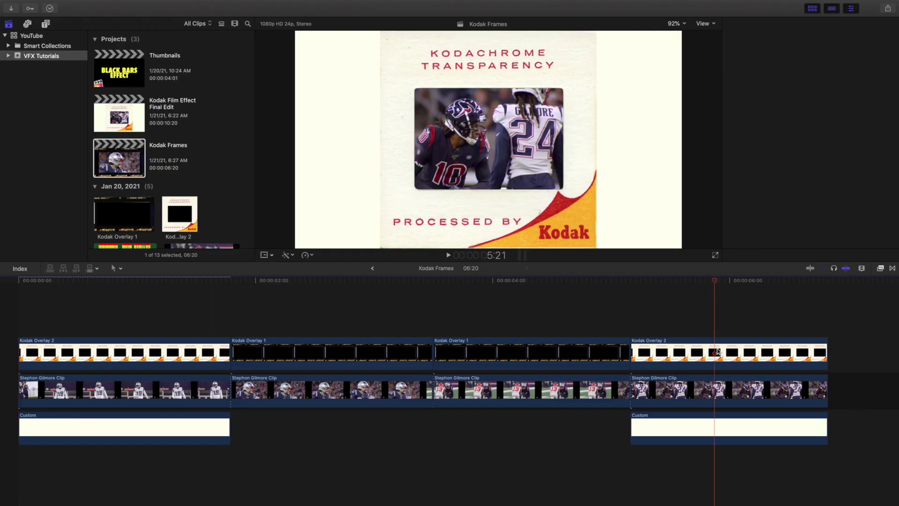
# Scale the last Kodak Overlay 2 slide to 94% as well, then return the playhead to the project start.
pyautogui.click(719, 352)
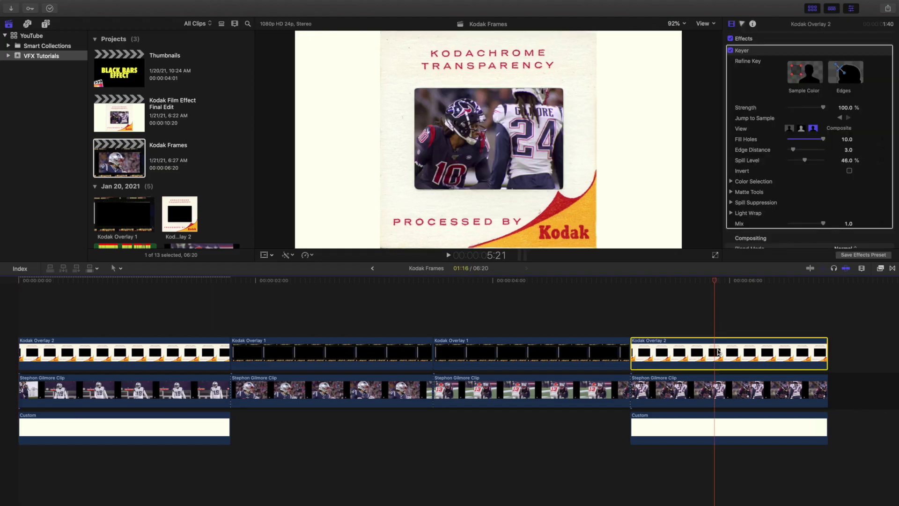
pyautogui.scroll(-5, 817, 168)
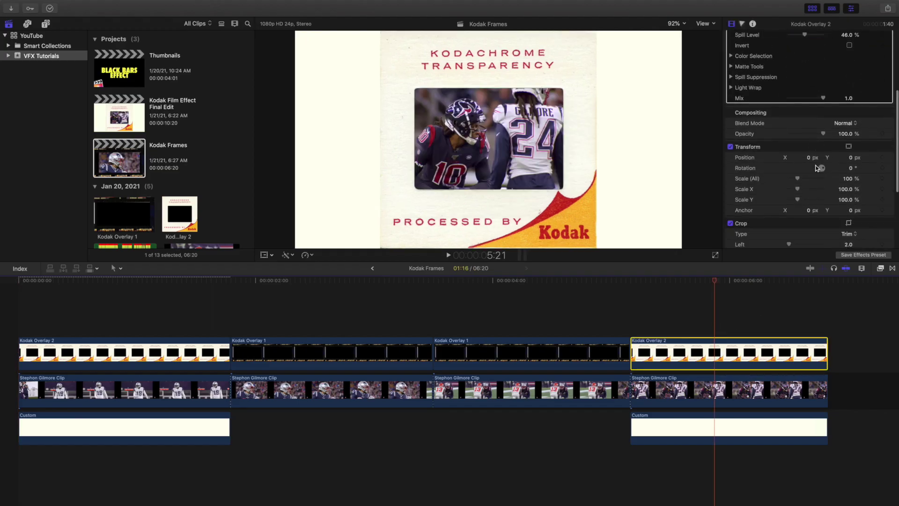
pyautogui.click(847, 159)
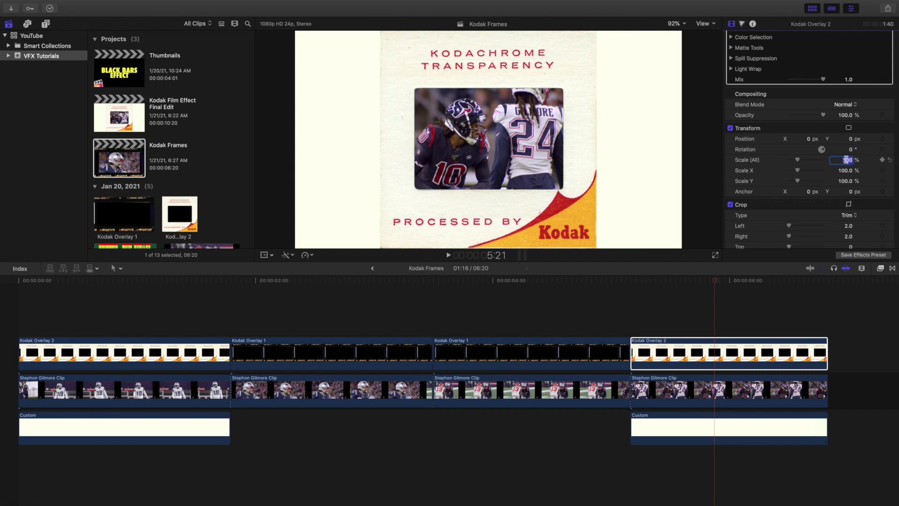
pyautogui.press('Return')
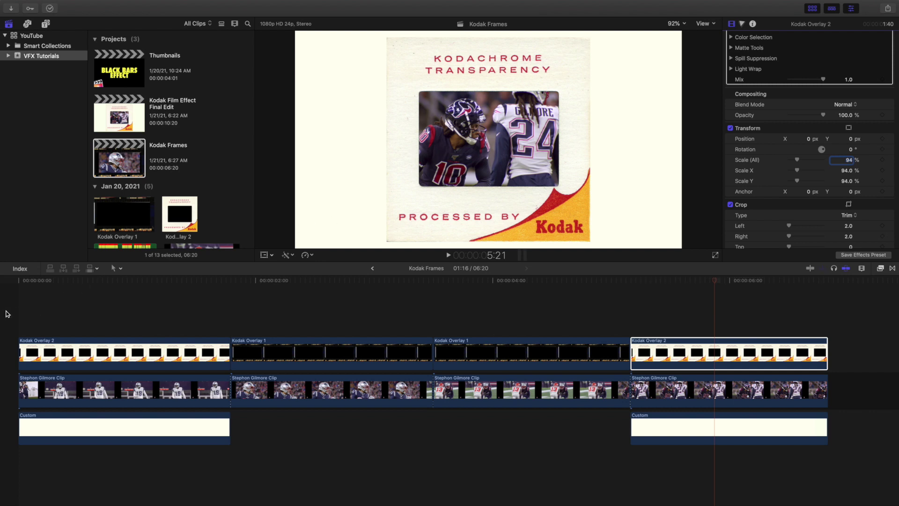
pyautogui.press('Home')
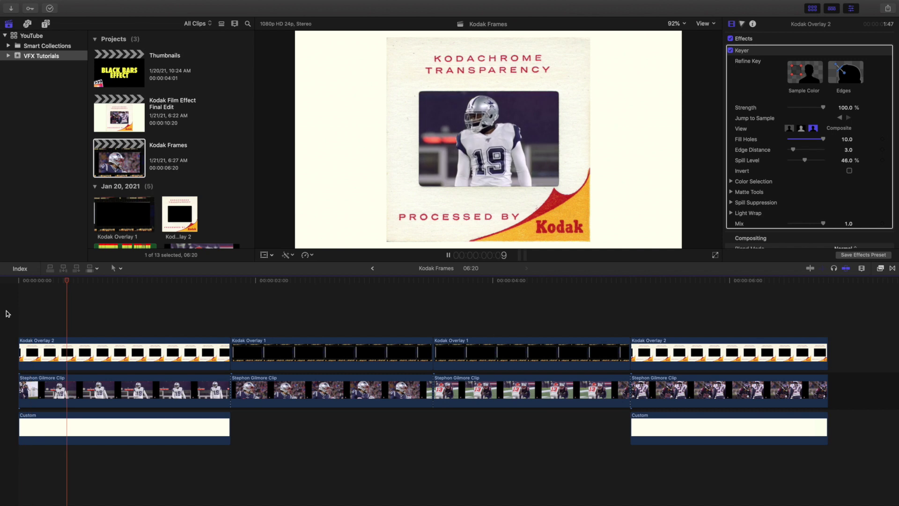
pyautogui.press('space')
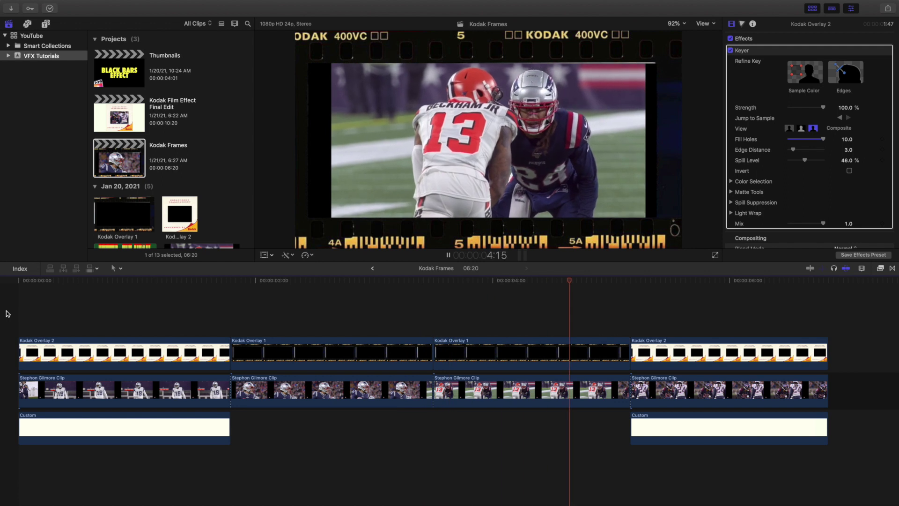
pyautogui.press('space')
pyautogui.press('Home')
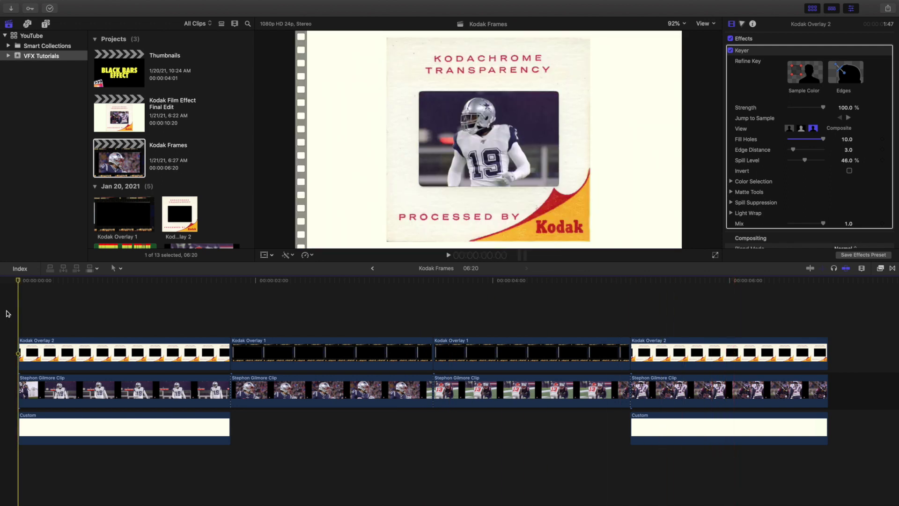
pyautogui.press('space')
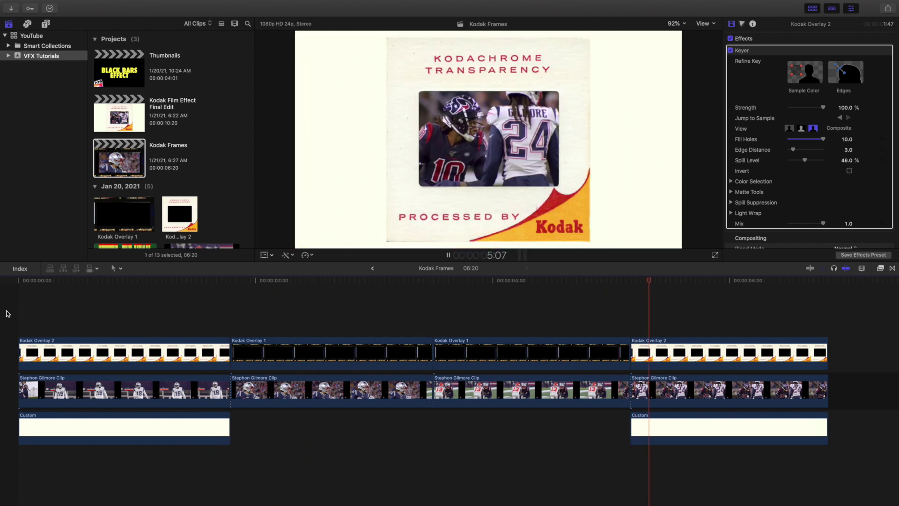
pyautogui.press('space')
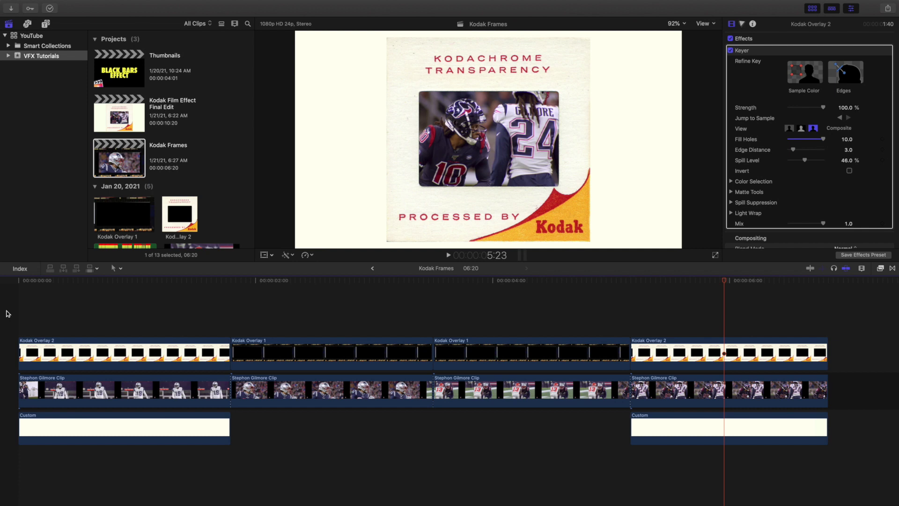